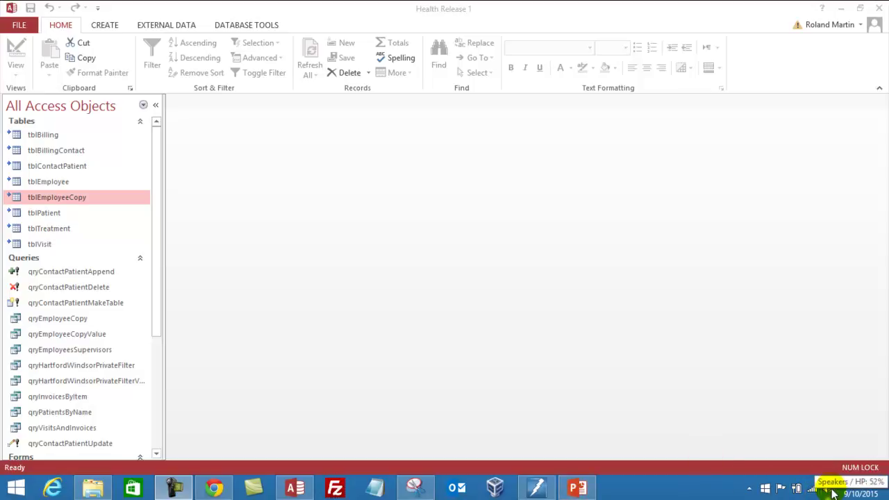
Show the Access taskbar jump list of recent databases such as Health.accdb and Referral.accdb.
mouse_move(861, 495)
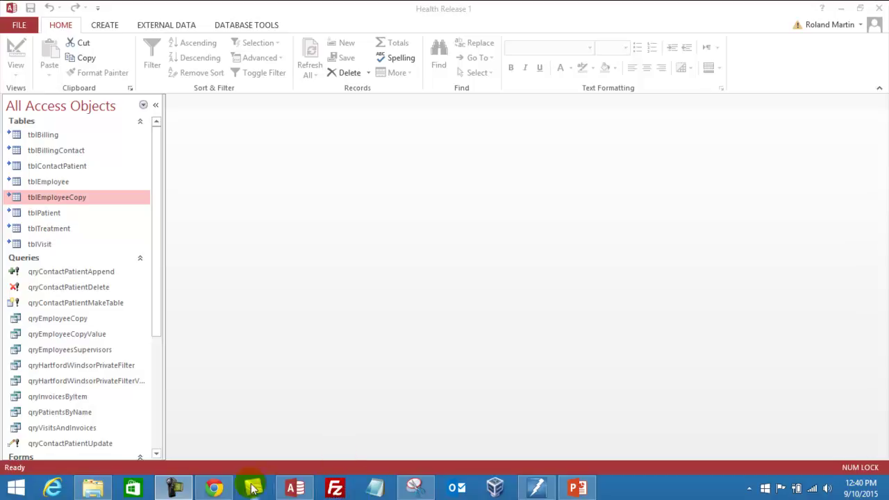
mouse_move(221, 491)
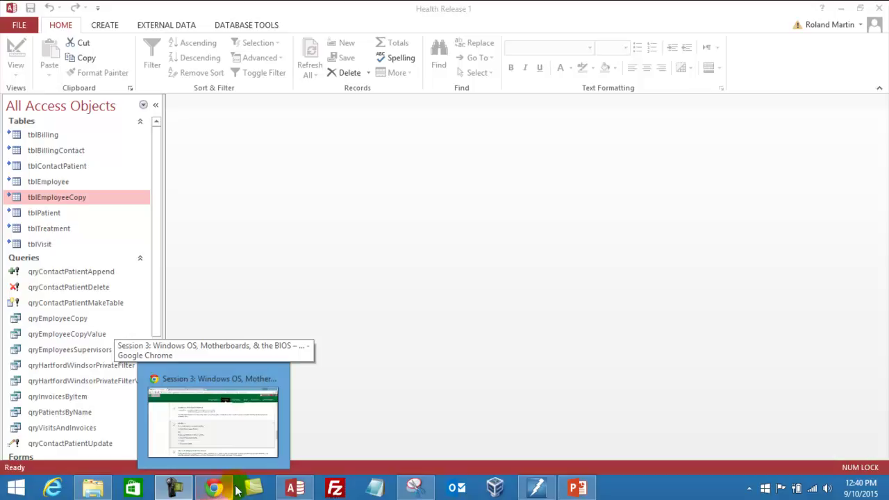
mouse_move(293, 491)
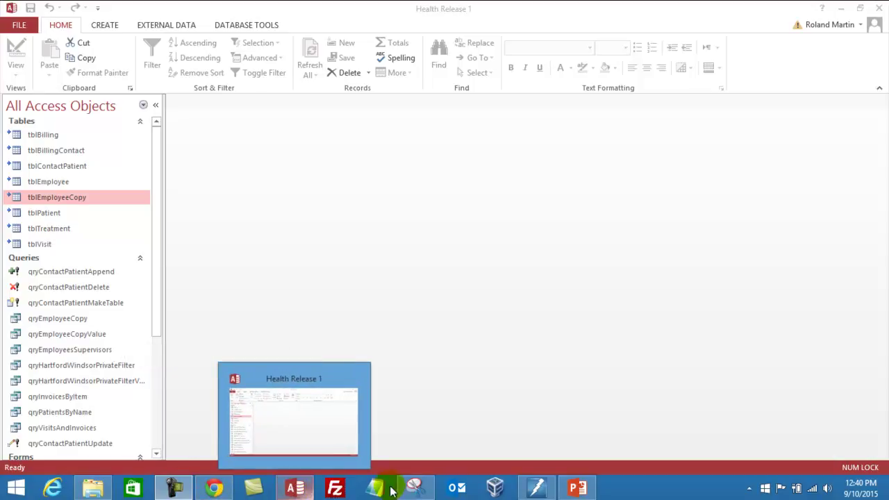
mouse_move(417, 491)
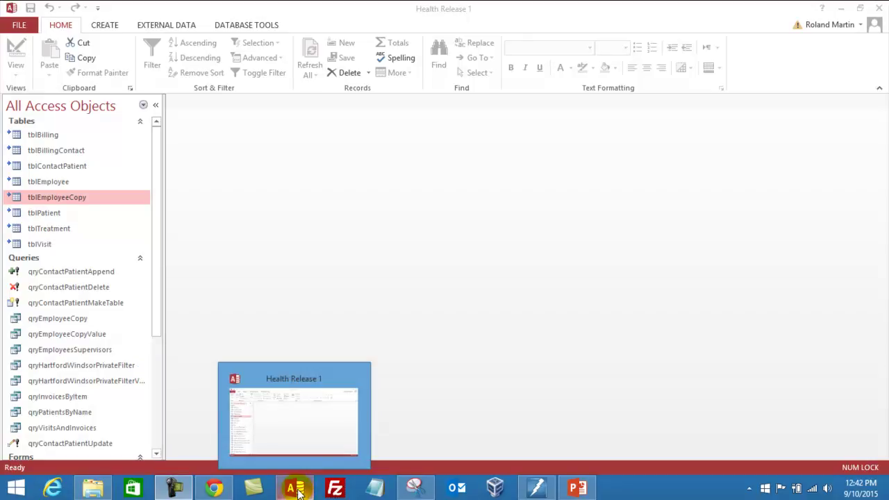
right_click(298, 491)
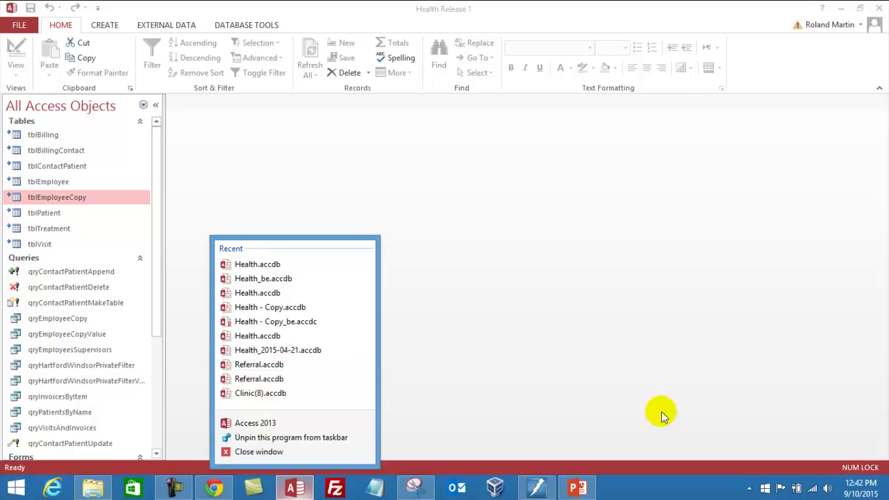
Reveal the Windows 8.1 desktop, then switch to the Windows 7 virtual machine desktop.
left_click(885, 492)
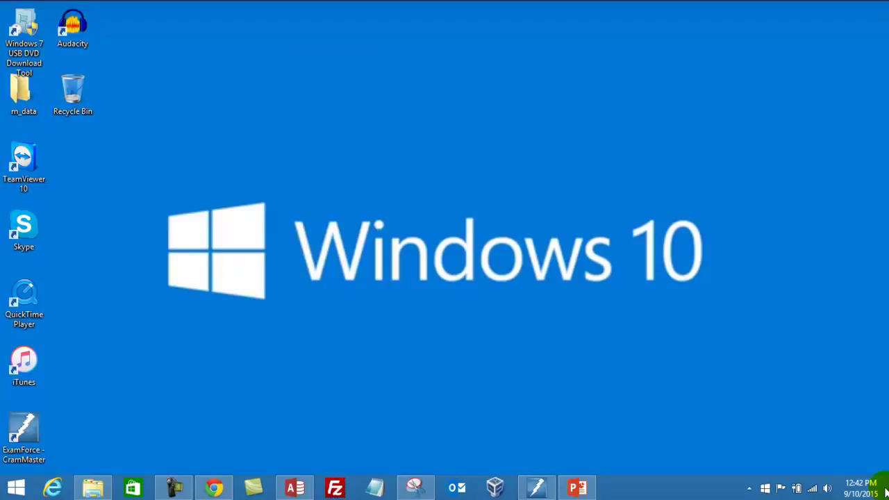
left_click(885, 491)
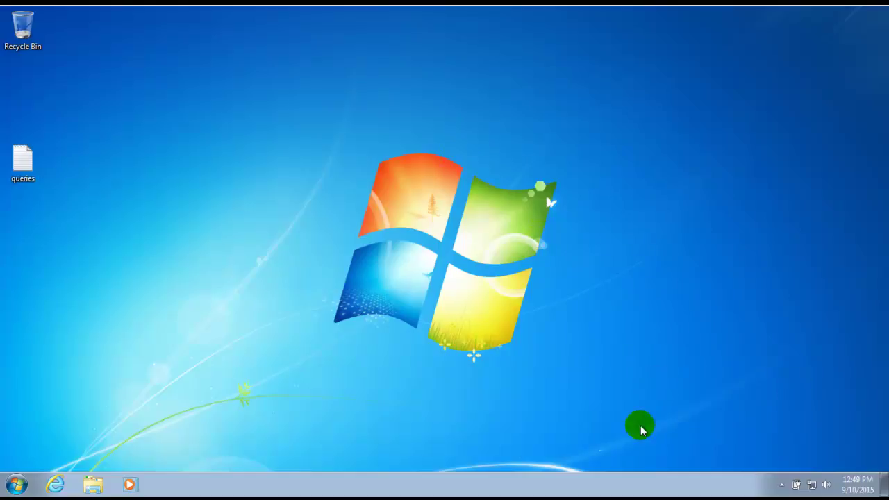
Bring up Taskbar and Start Menu Properties from the taskbar menu and centre it on screen.
right_click(648, 484)
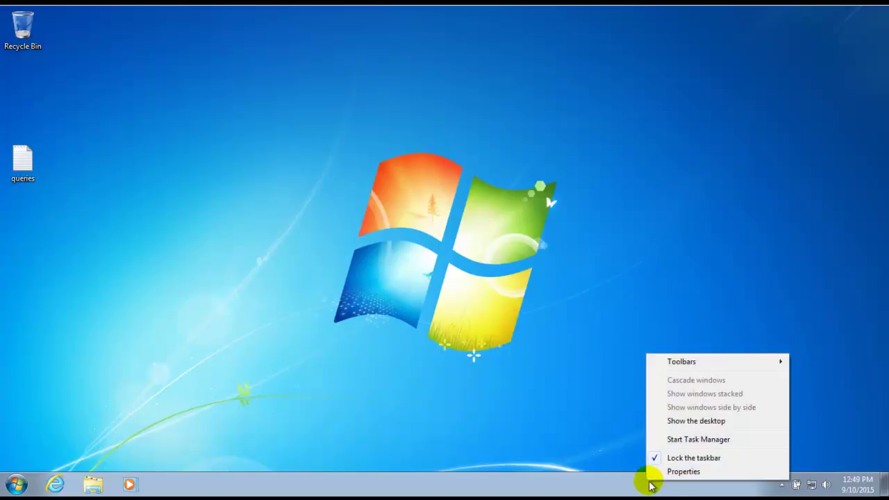
left_click(695, 472)
left_click_drag(184, 196, 394, 144)
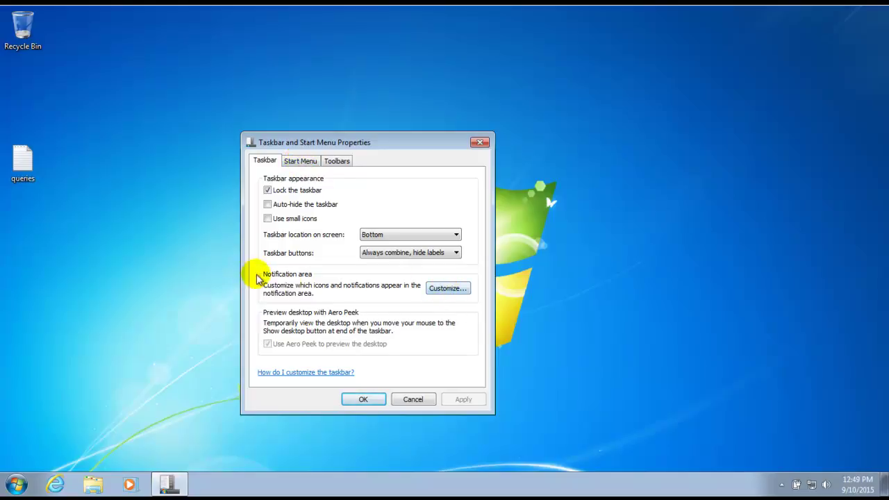
Check the Power icon's behaviour choices in Notification Area Icons, cancel unchanged, and show the Start Menu tab.
left_click(447, 289)
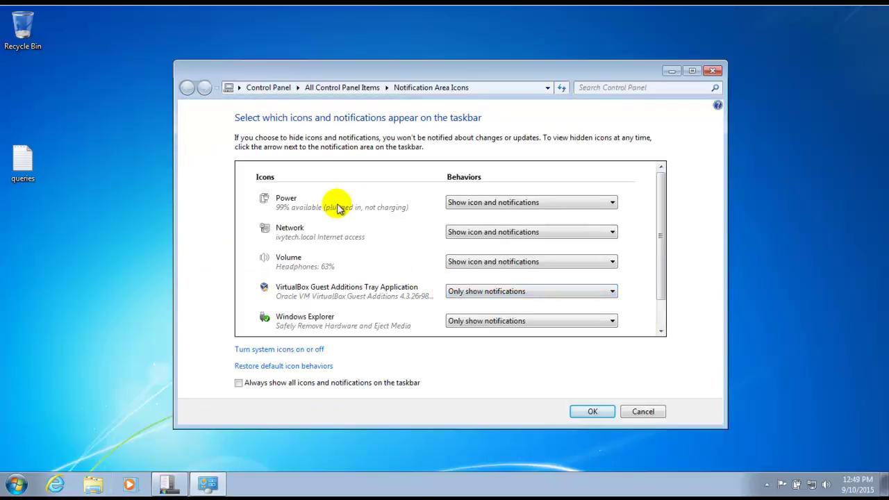
left_click(592, 202)
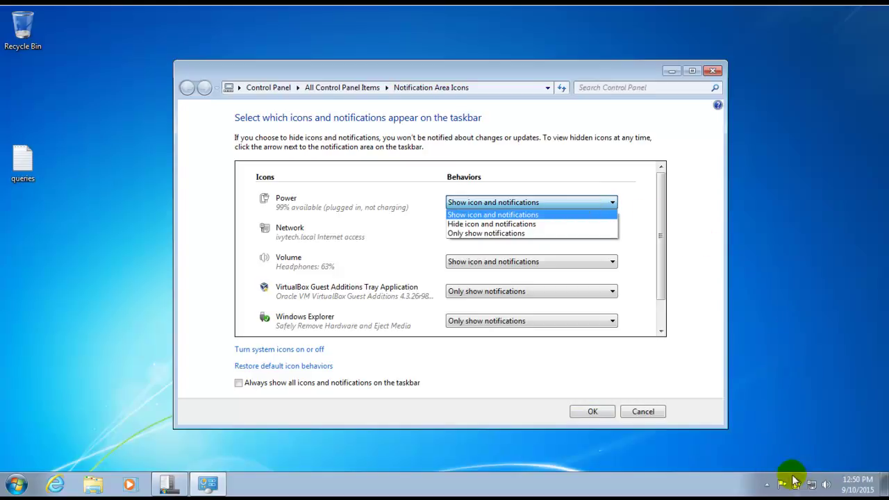
left_click(646, 414)
left_click(655, 413)
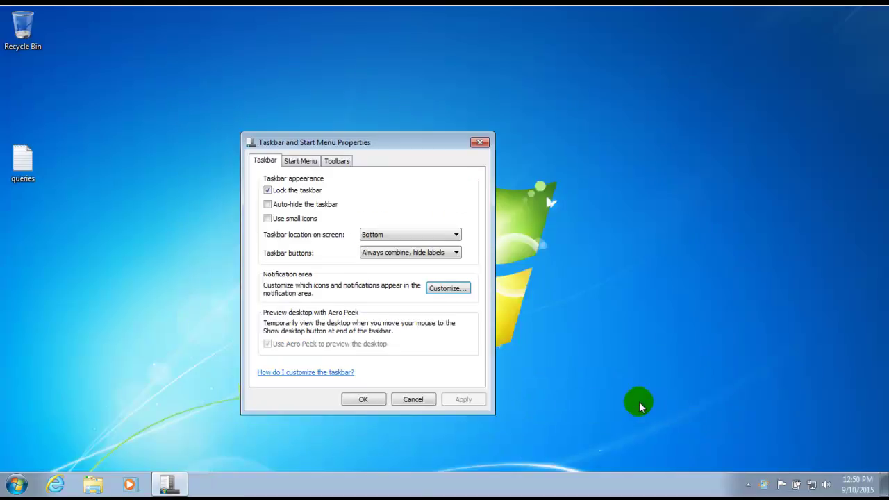
left_click(304, 161)
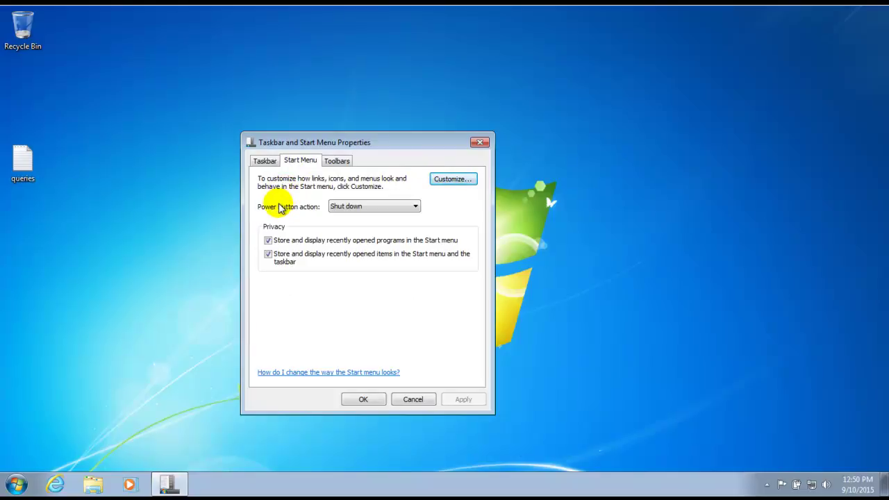
Compare the Customize Start Menu item list with the actual Start menu, then close both dialogs.
left_click(451, 179)
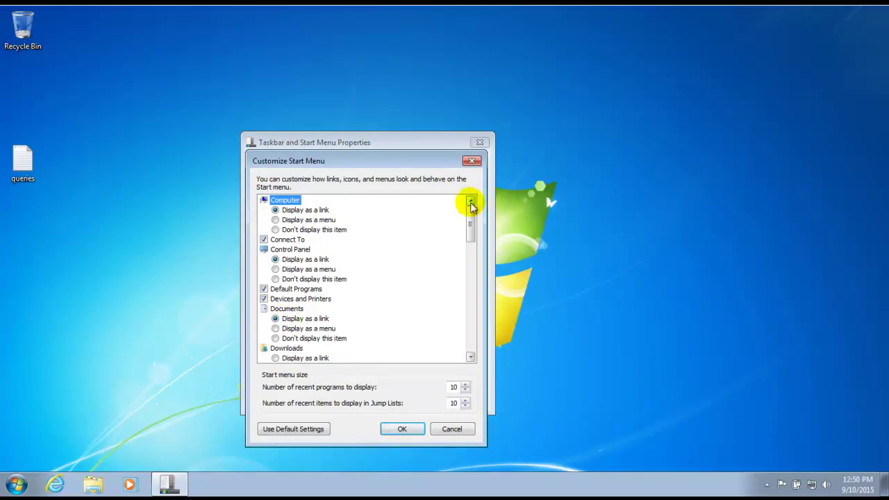
left_click_drag(469, 221, 470, 240)
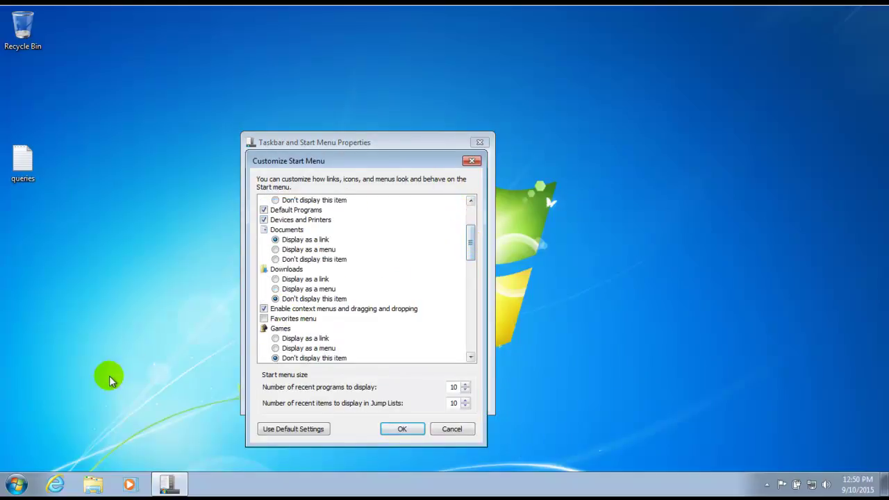
left_click(16, 484)
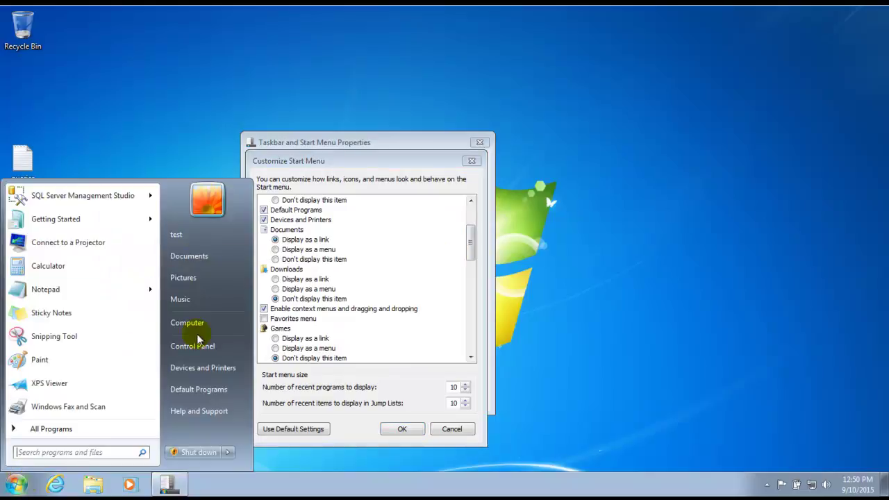
left_click(471, 238)
left_click_drag(471, 238, 486, 340)
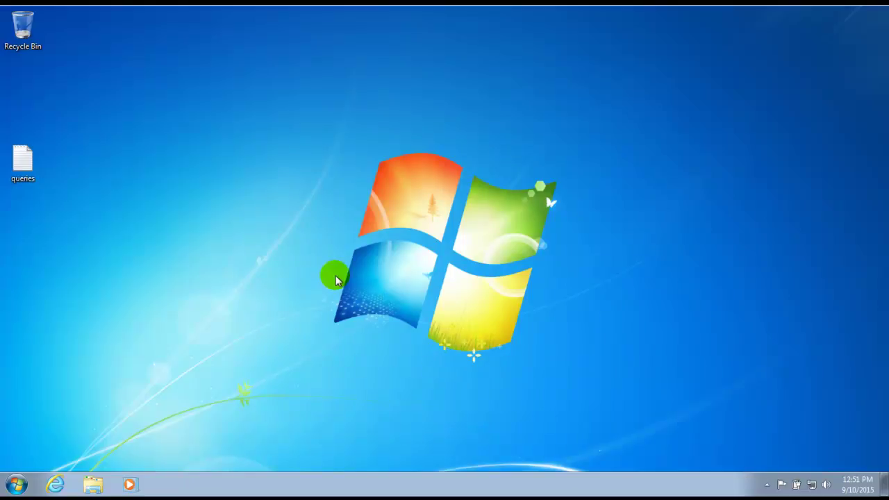
Open Personalization from the desktop's right-click menu.
right_click(452, 210)
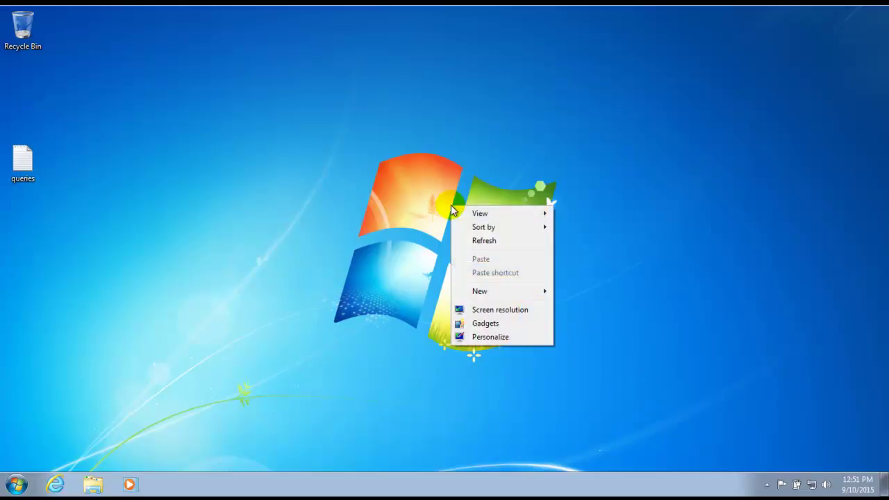
left_click(495, 338)
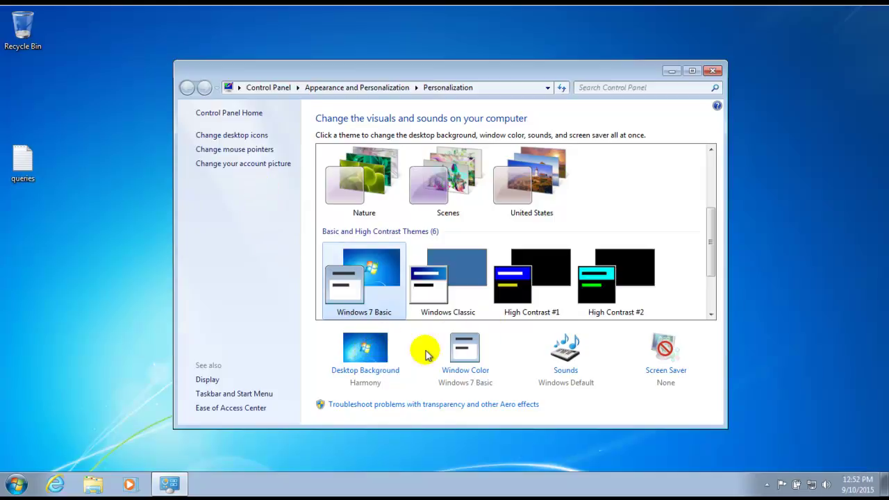
Choose the Cannon Beach photo as wallpaper and preview it with the settings window minimized.
left_click(389, 372)
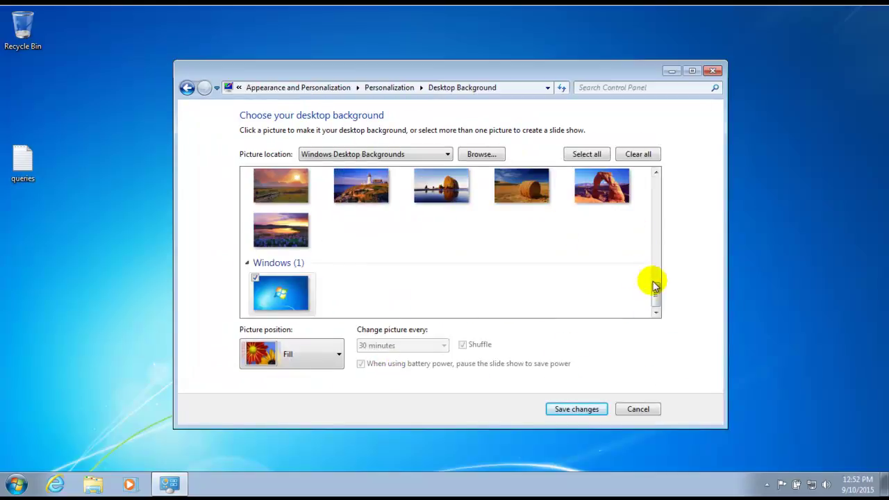
left_click_drag(657, 290, 665, 274)
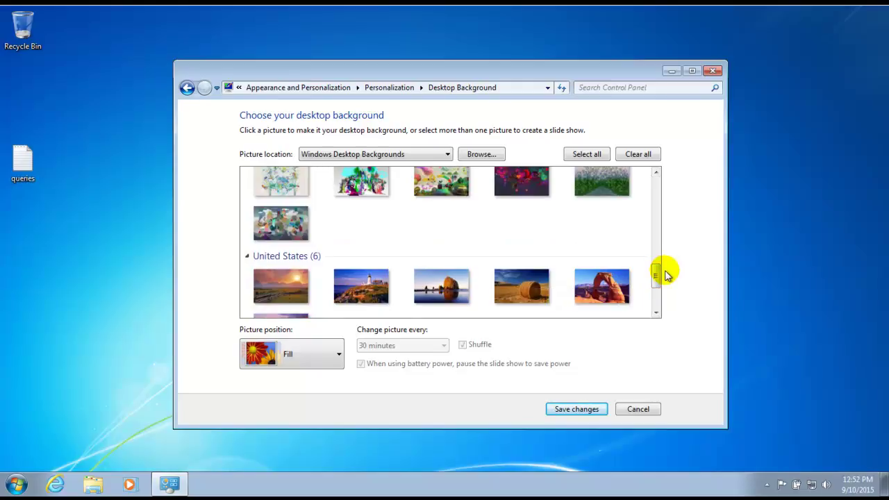
left_click_drag(654, 275, 657, 282)
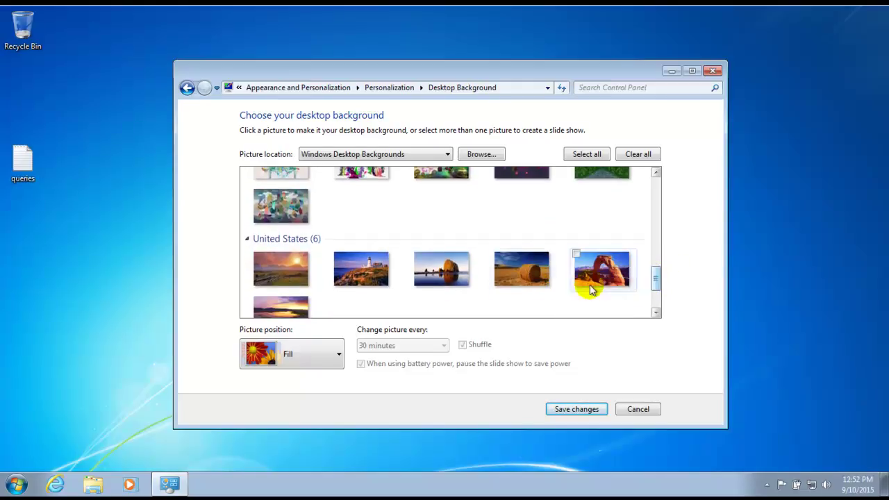
left_click(447, 278)
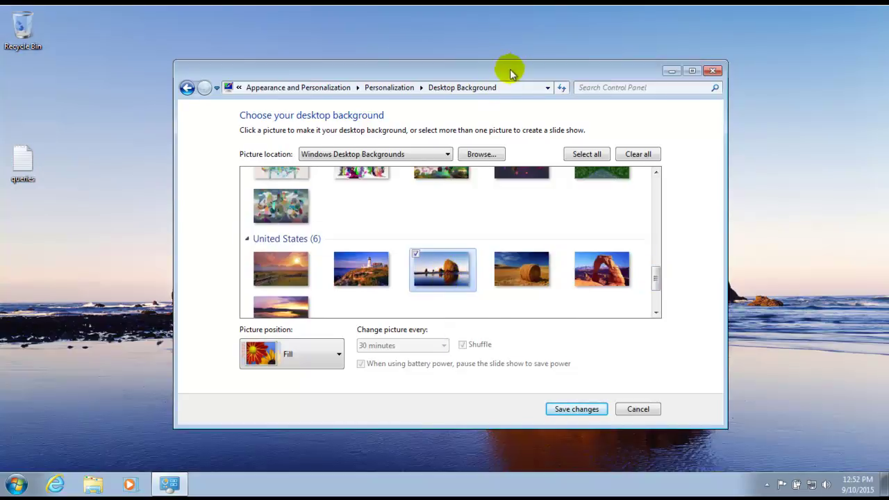
left_click(671, 71)
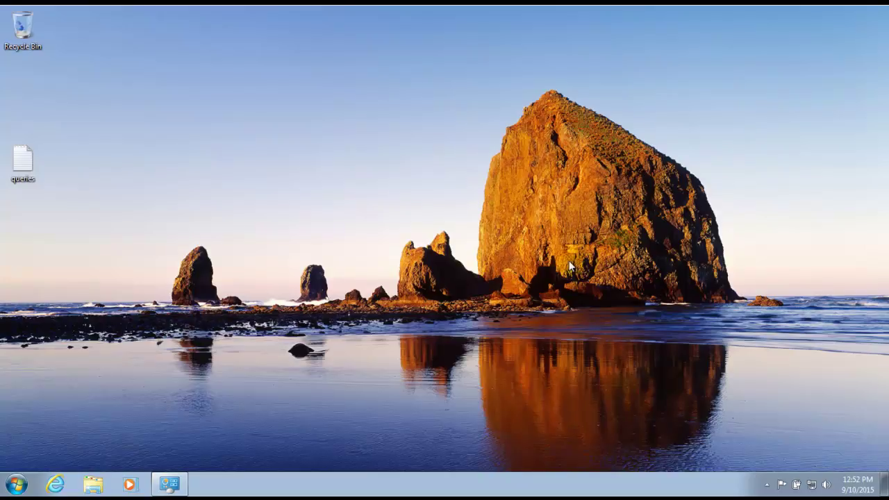
mouse_move(169, 484)
left_click(285, 402)
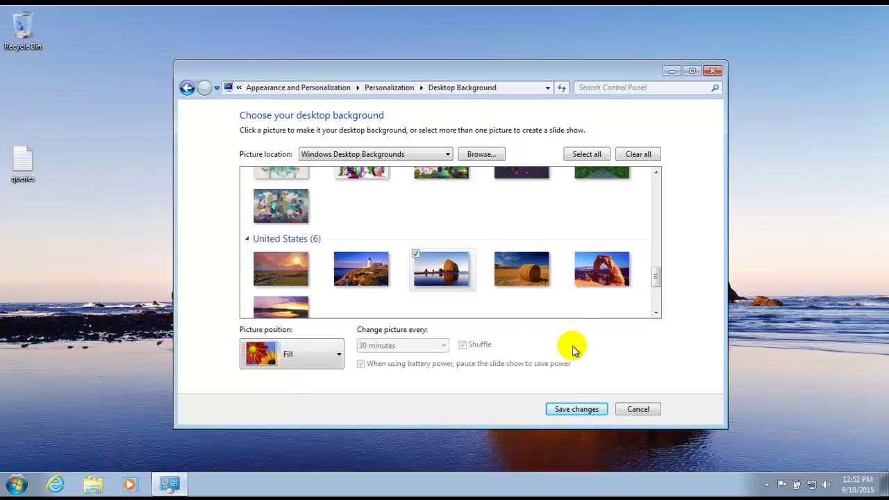
Try Tile and Center picture positions, keep Center, then cancel the background change.
left_click(337, 354)
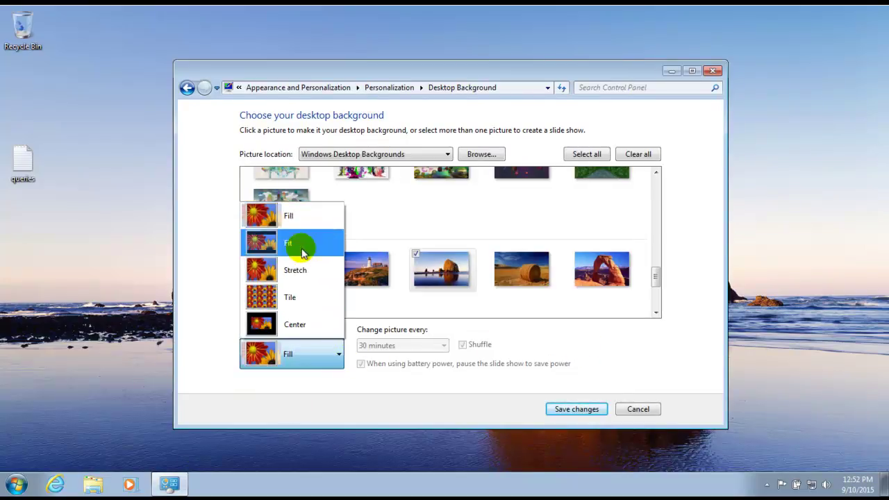
left_click(273, 291)
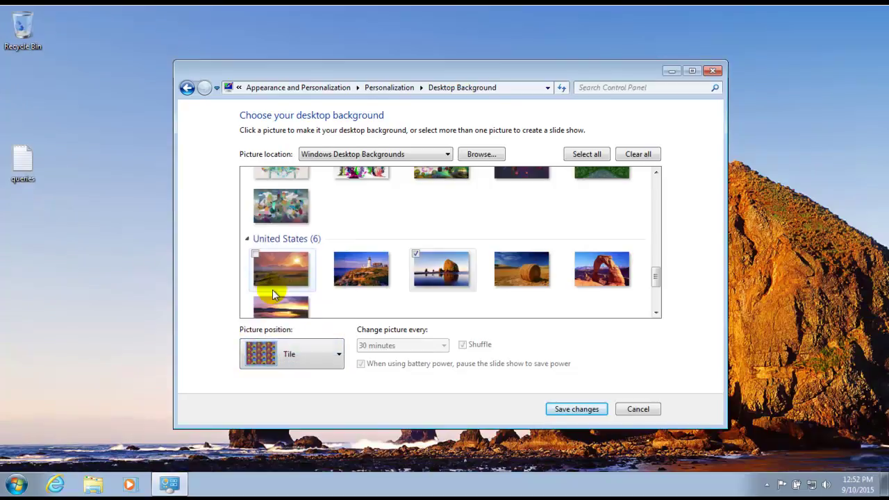
left_click(328, 347)
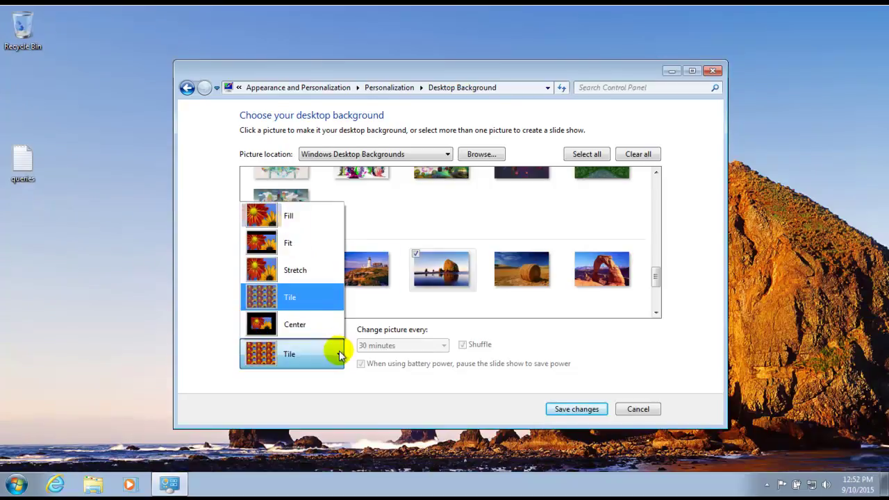
left_click(299, 324)
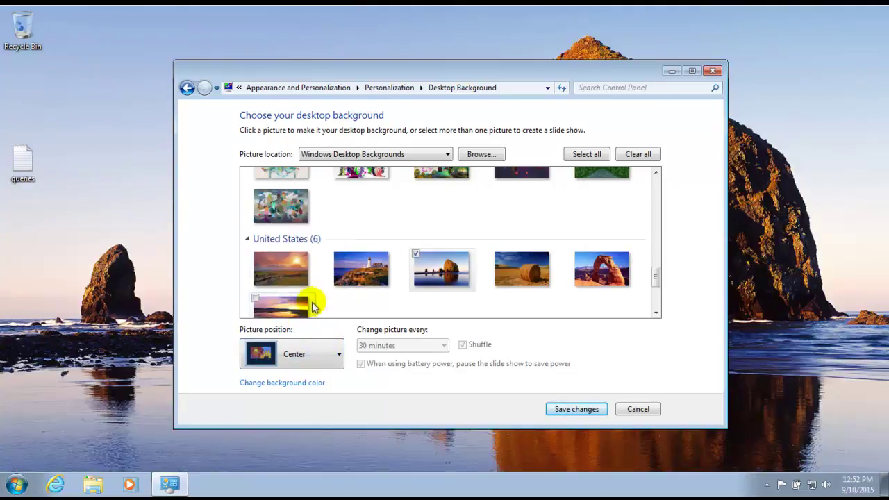
left_click(338, 353)
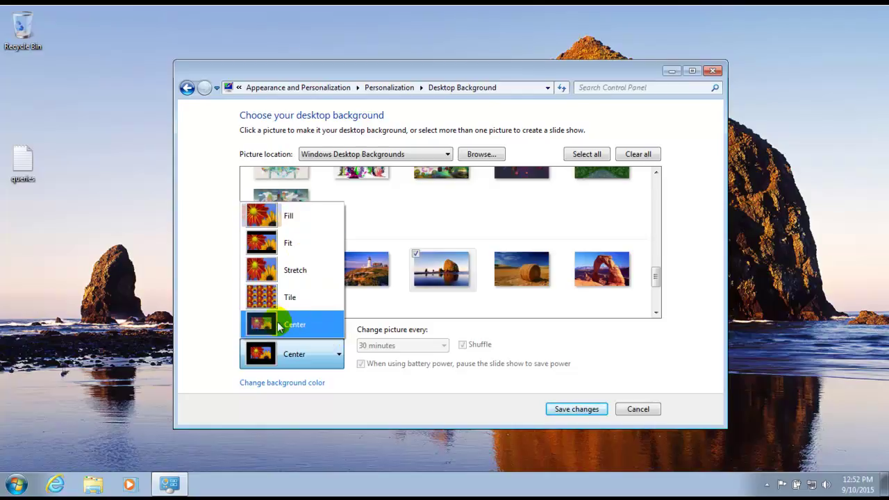
left_click(203, 356)
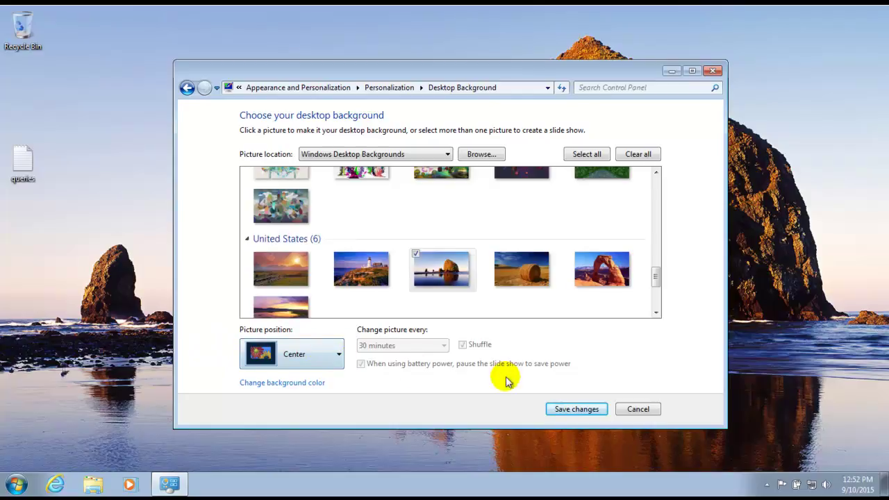
left_click(635, 409)
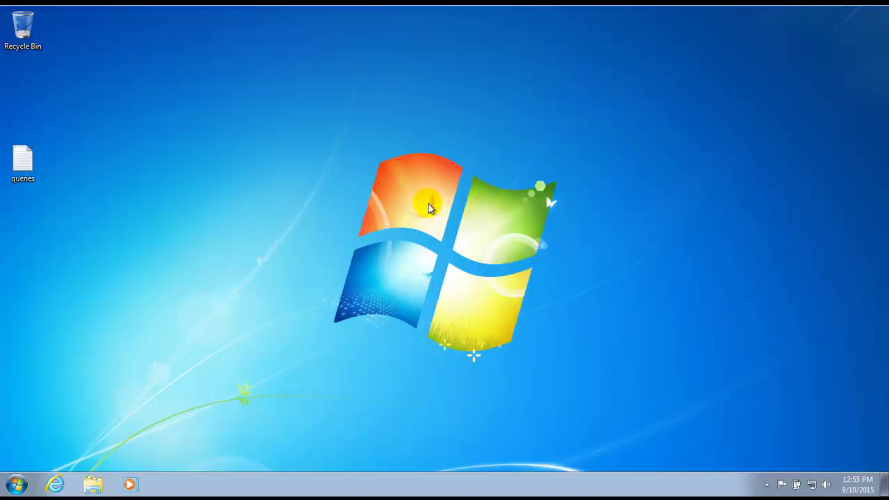
Open Screen Resolution from the desktop menu, keeping the current display selected.
right_click(440, 178)
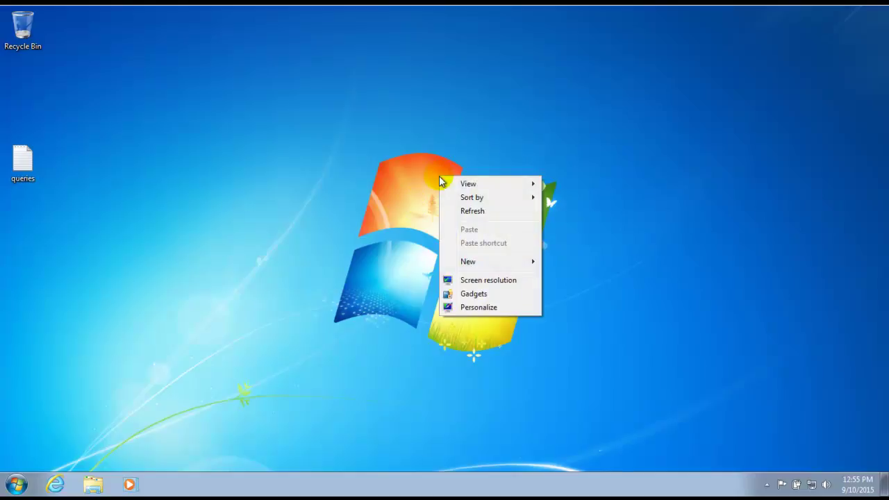
left_click(476, 281)
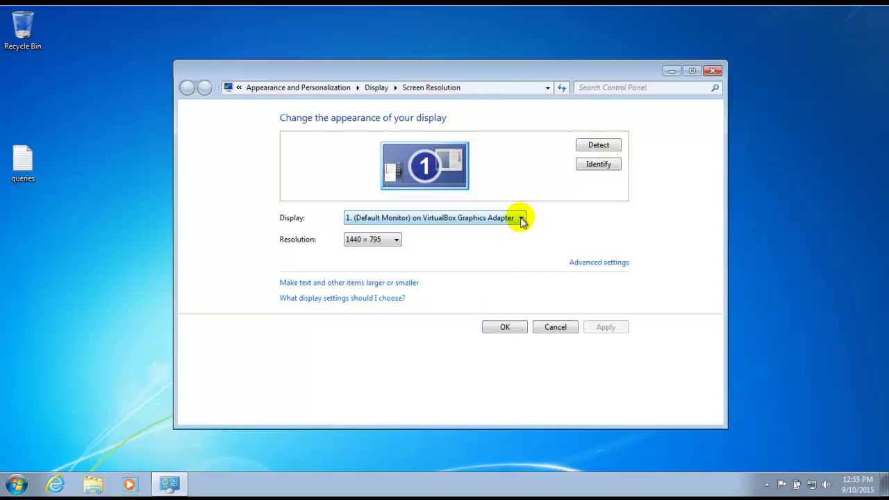
left_click(521, 220)
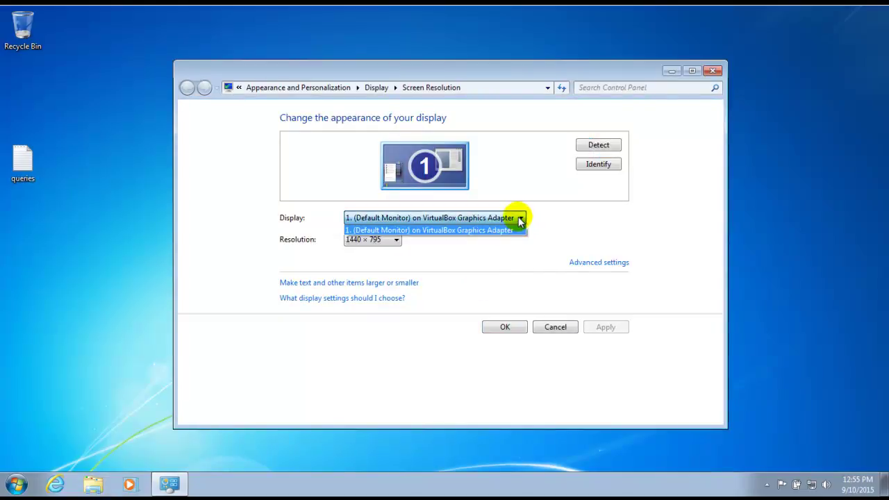
left_click(521, 219)
Apply 1024 × 768 as a trial resolution, then revert to the previous one.
left_click(396, 238)
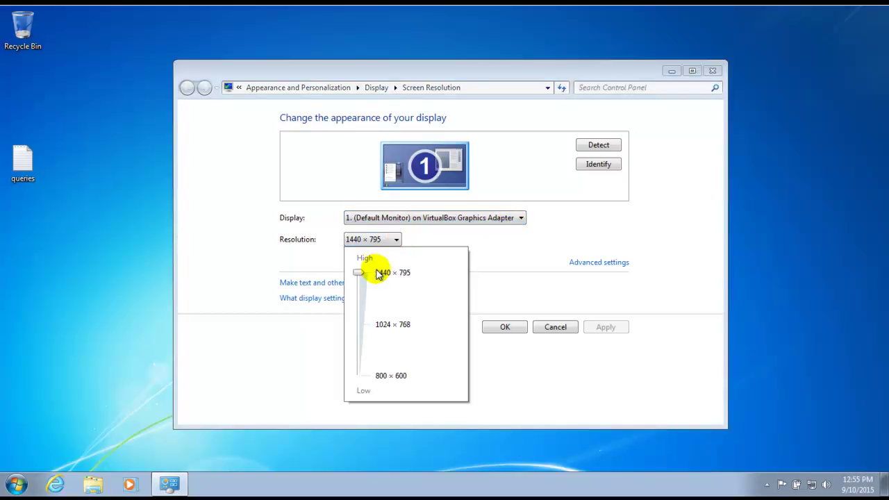
left_click_drag(359, 273, 364, 324)
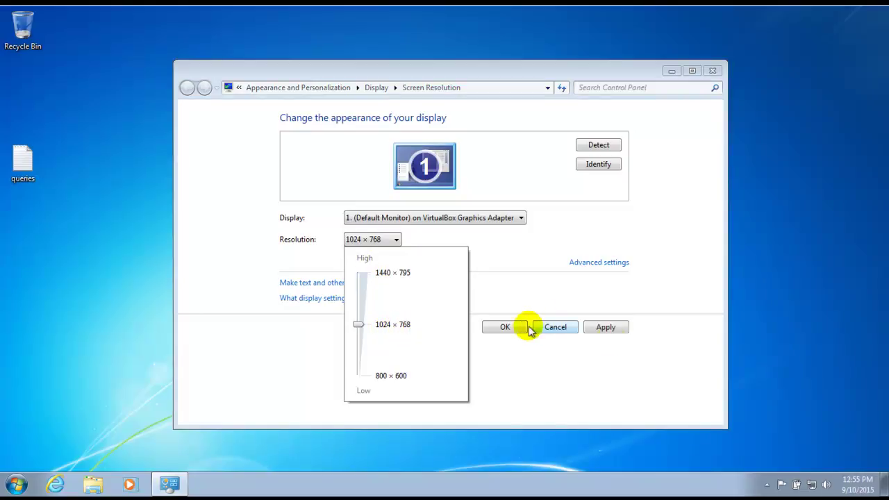
left_click(611, 327)
left_click(609, 328)
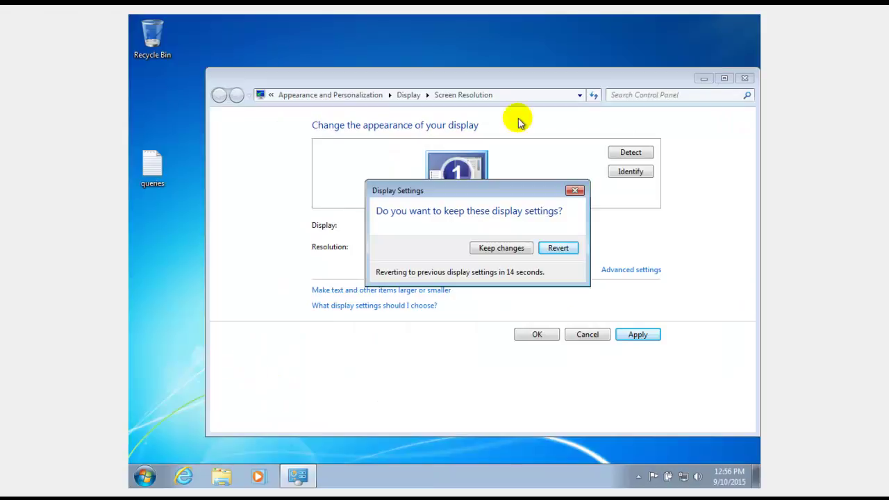
left_click(559, 248)
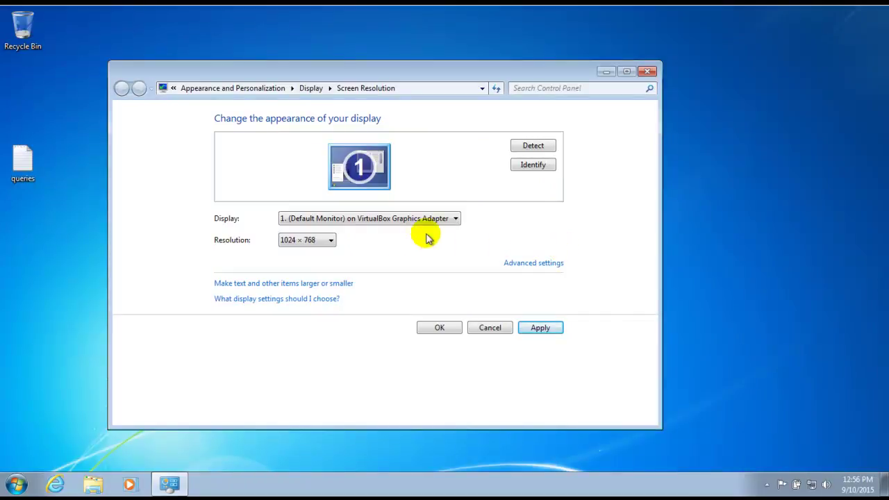
Apply 800 × 600 as a trial resolution, then revert it.
left_click(331, 241)
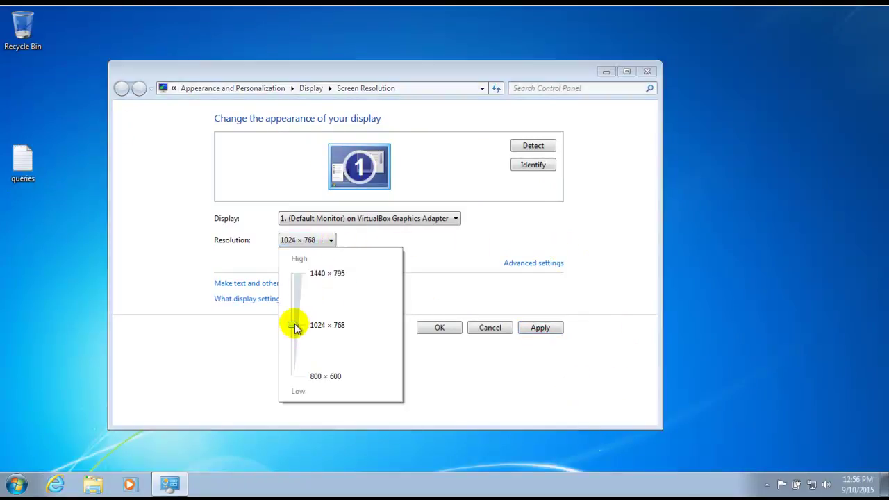
left_click_drag(294, 325, 295, 376)
left_click(540, 338)
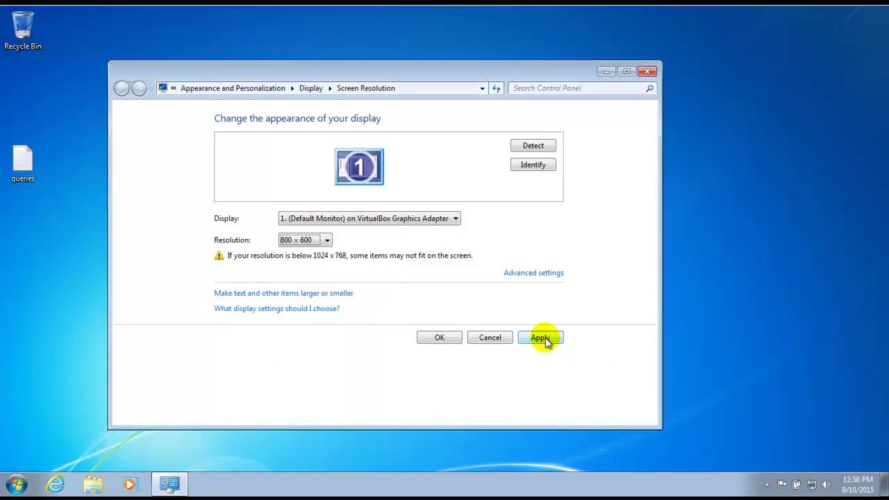
left_click(541, 338)
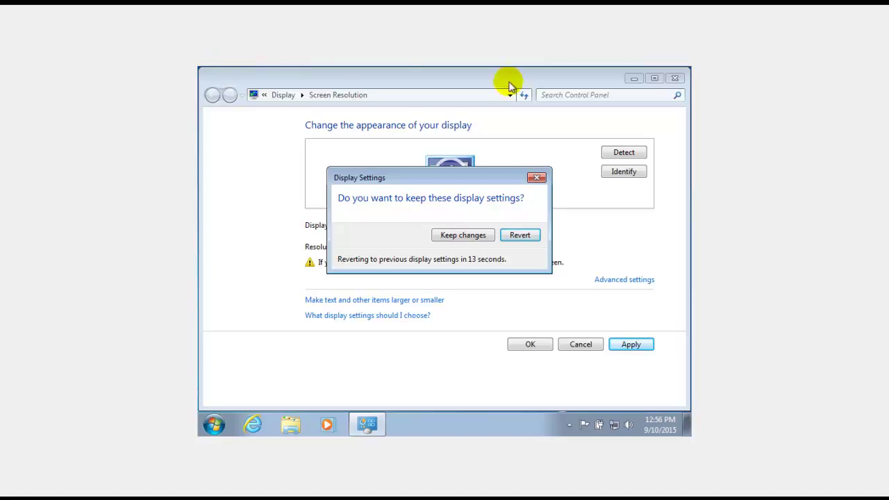
left_click(521, 235)
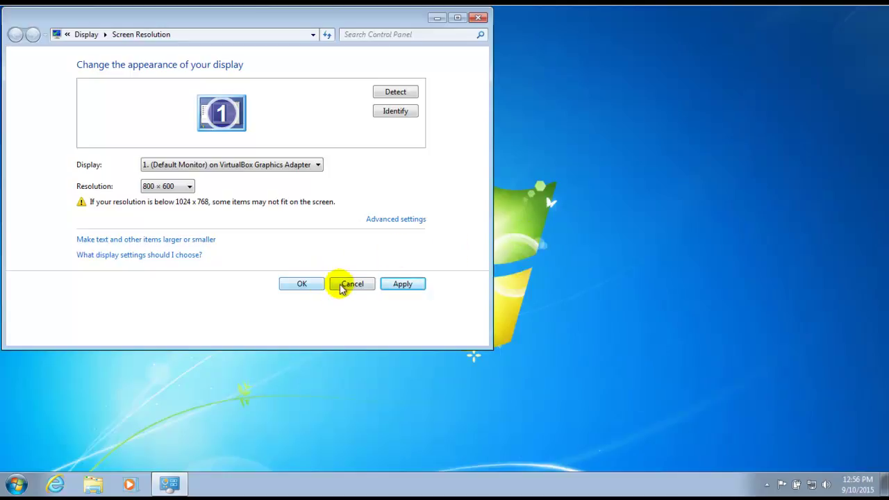
Set the resolution to 1440 × 795, apply it, and confirm with OK.
left_click(189, 186)
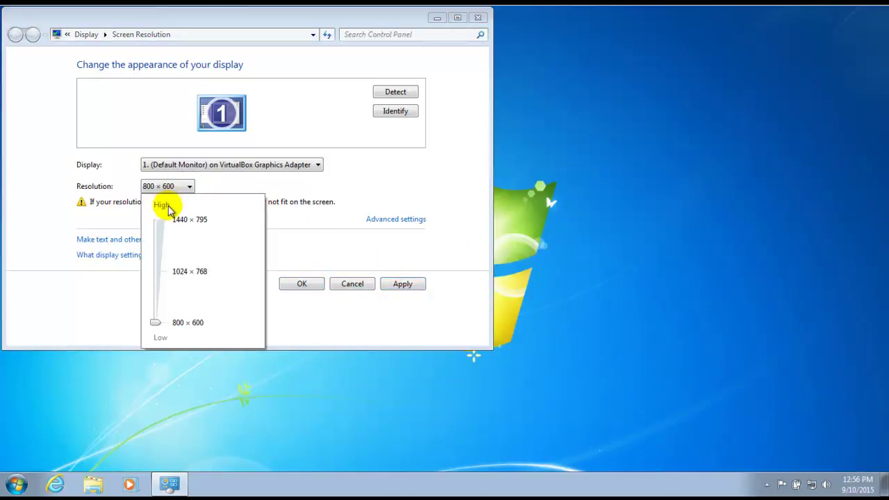
left_click(159, 221)
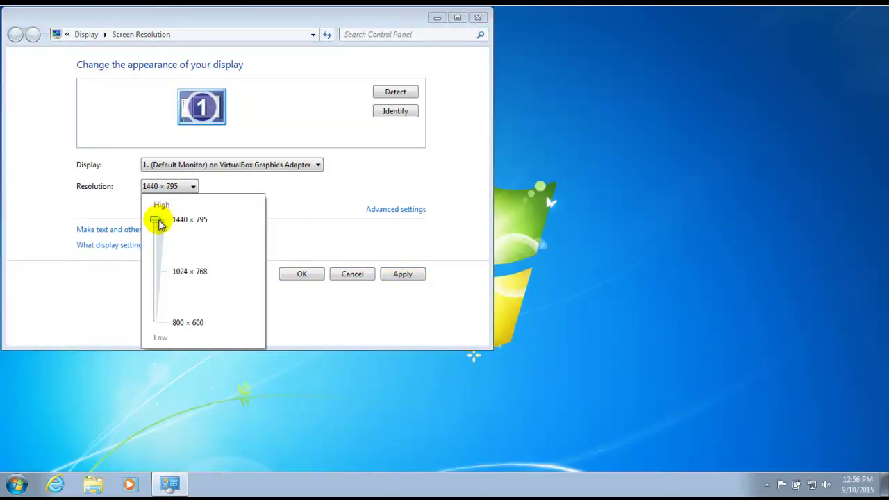
left_click(407, 277)
left_click(404, 274)
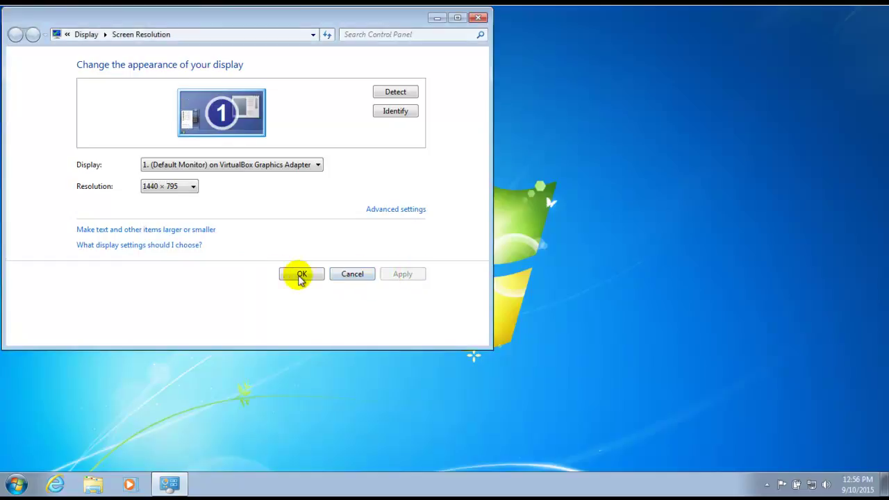
left_click(306, 275)
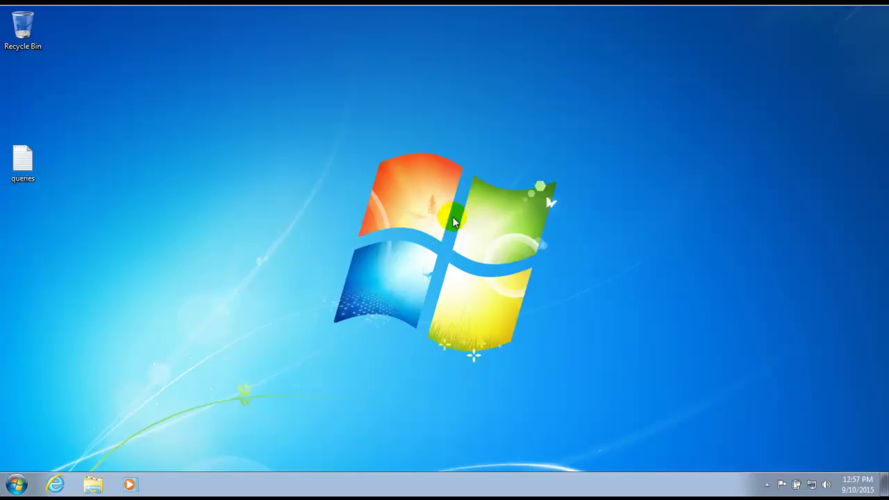
right_click(452, 247)
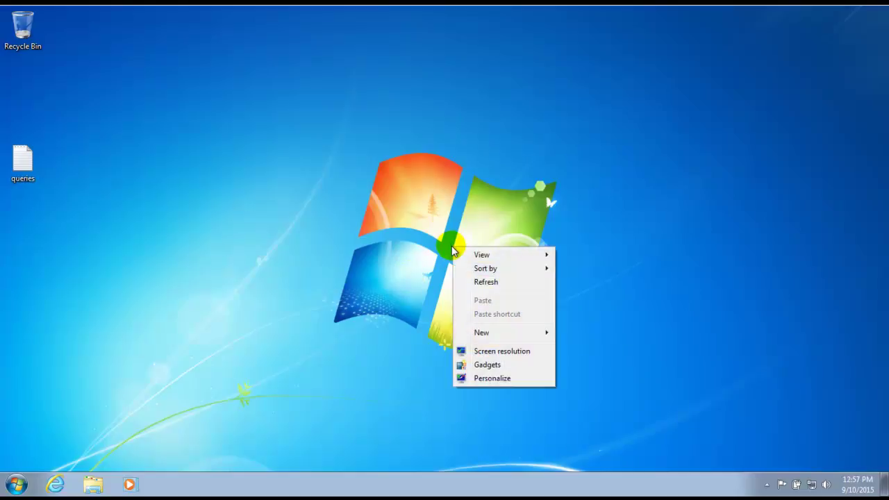
left_click(494, 379)
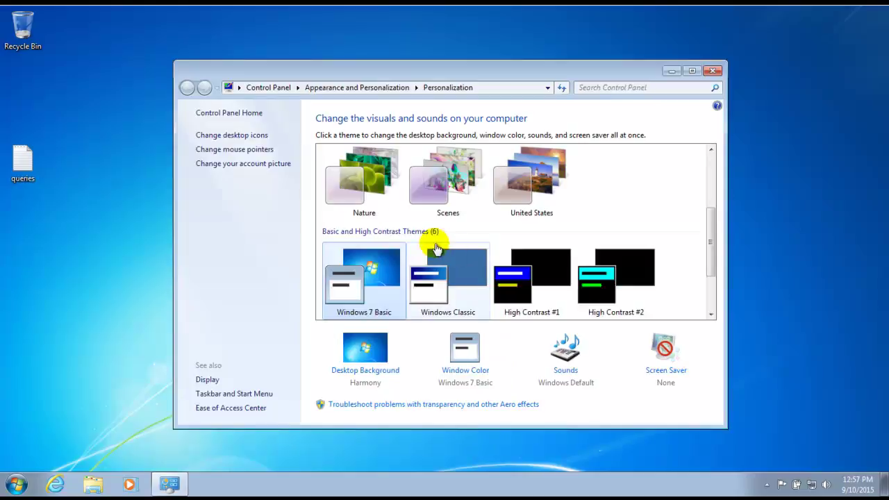
left_click(208, 383)
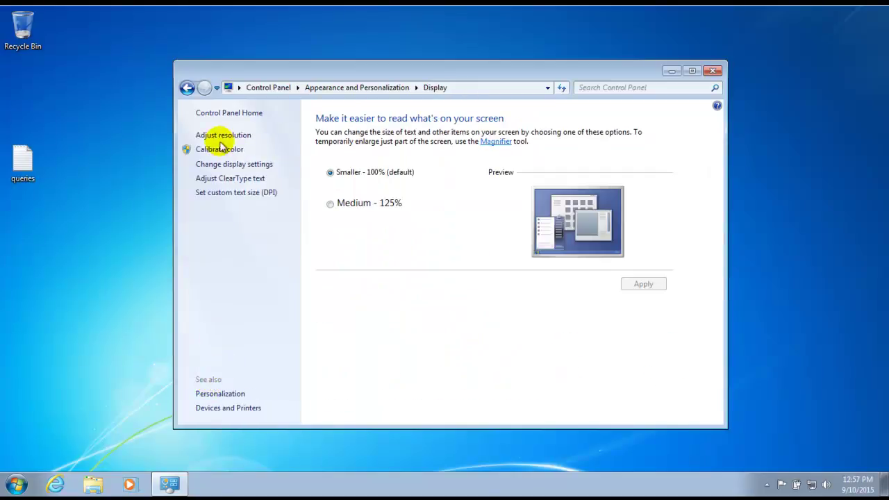
left_click(228, 137)
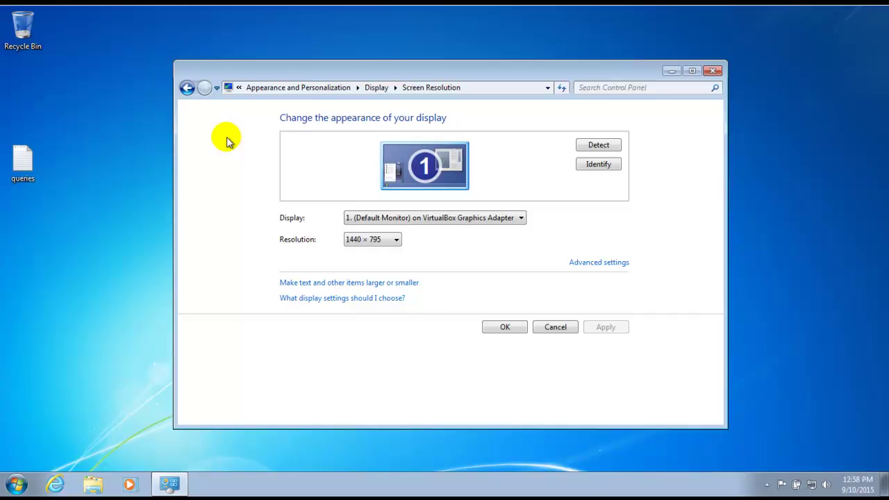
left_click(555, 329)
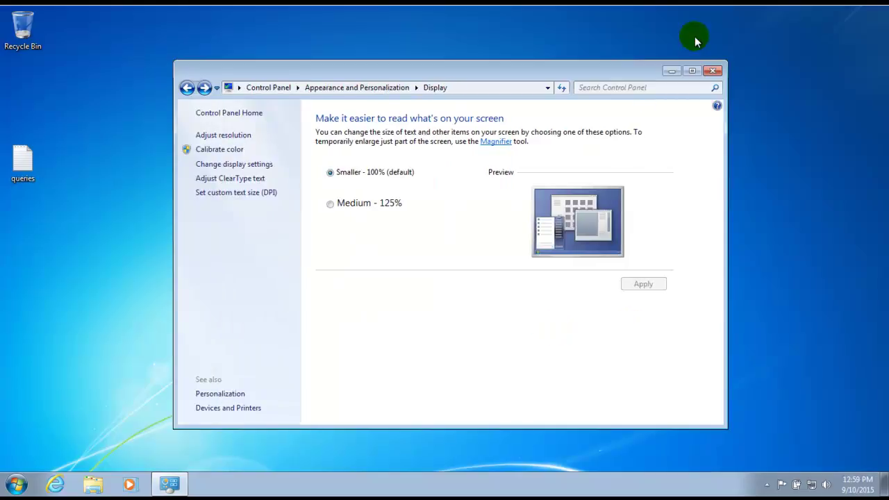
left_click(712, 71)
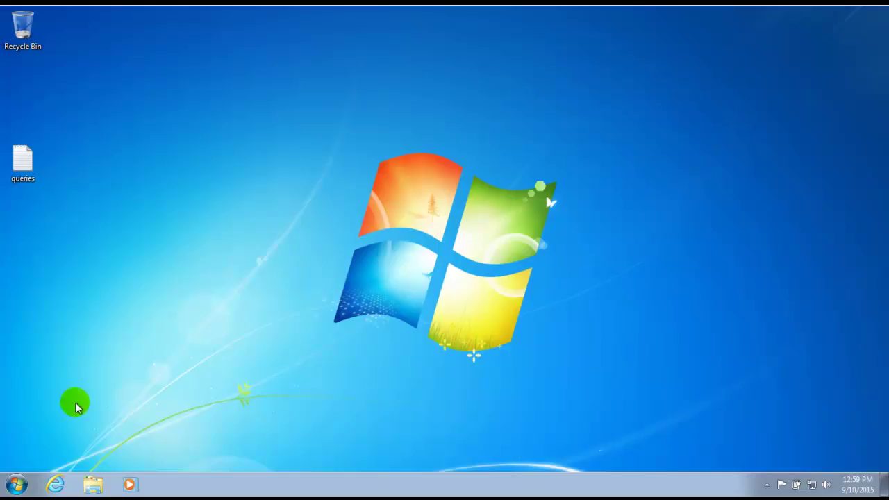
left_click(17, 486)
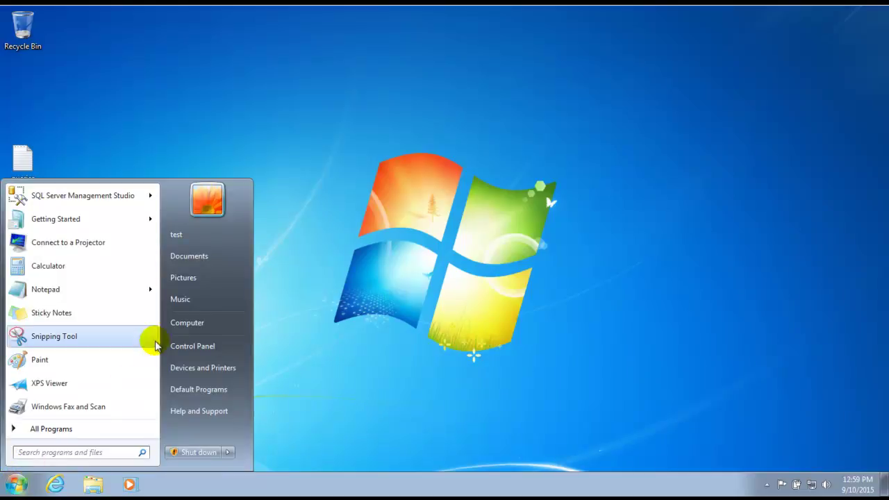
left_click(205, 322)
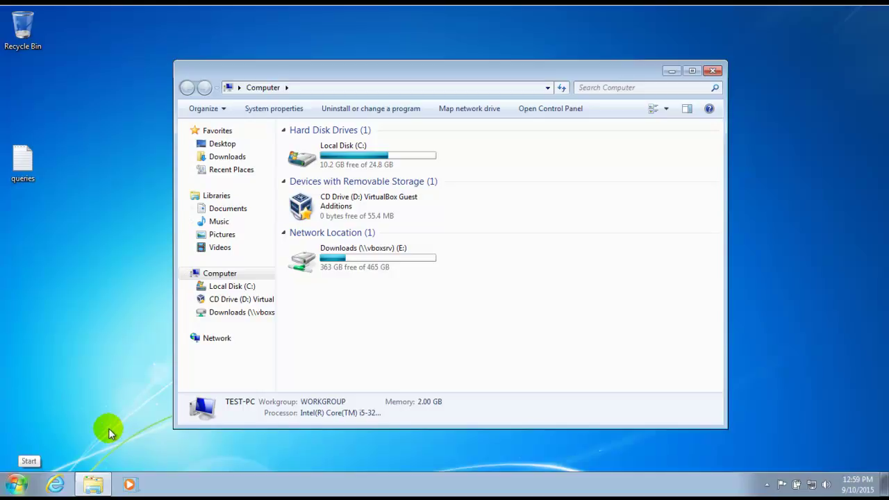
left_click(712, 72)
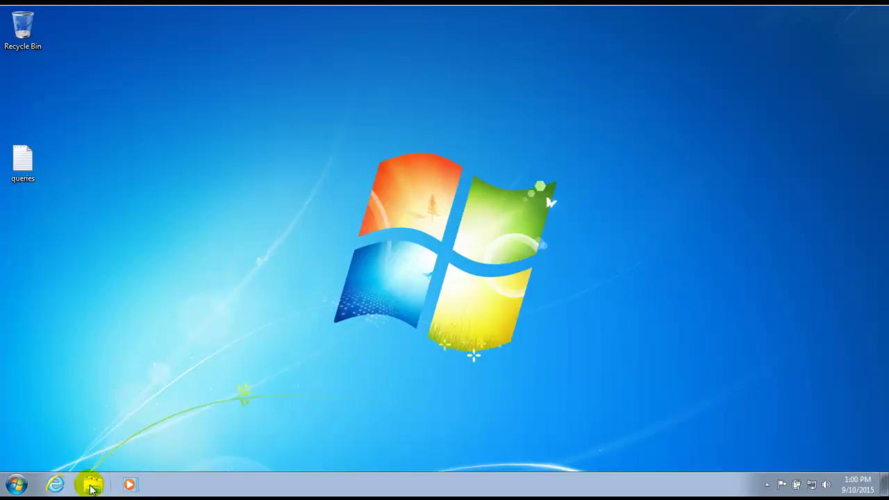
Open Windows Explorer from the taskbar to show the Documents, Music, Pictures and Videos libraries.
left_click(92, 486)
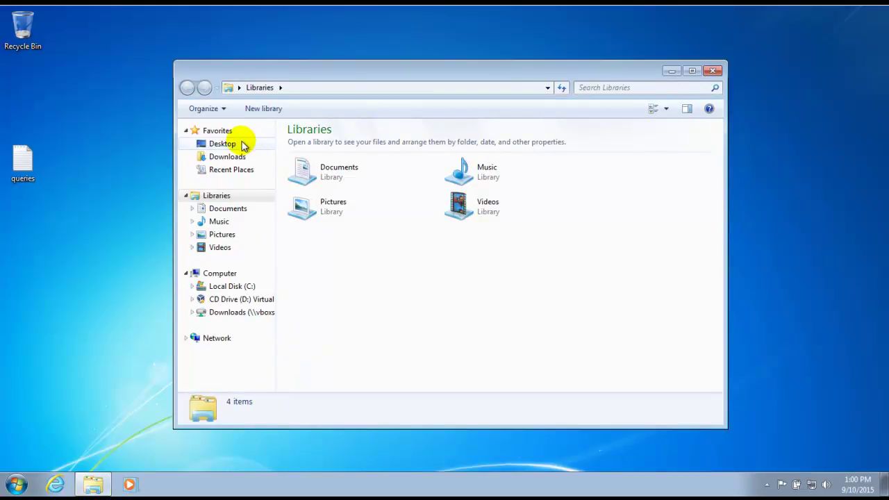
Close the Libraries window and bring up the Start button's context menu.
left_click(713, 72)
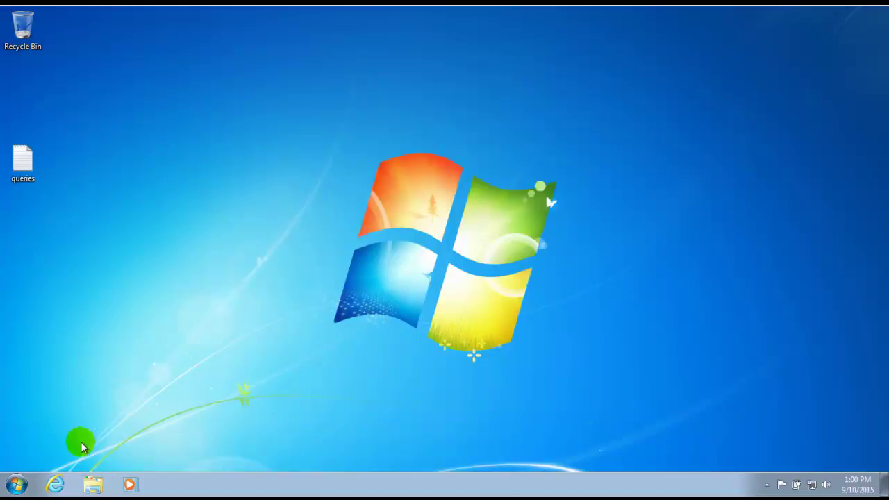
left_click(94, 484)
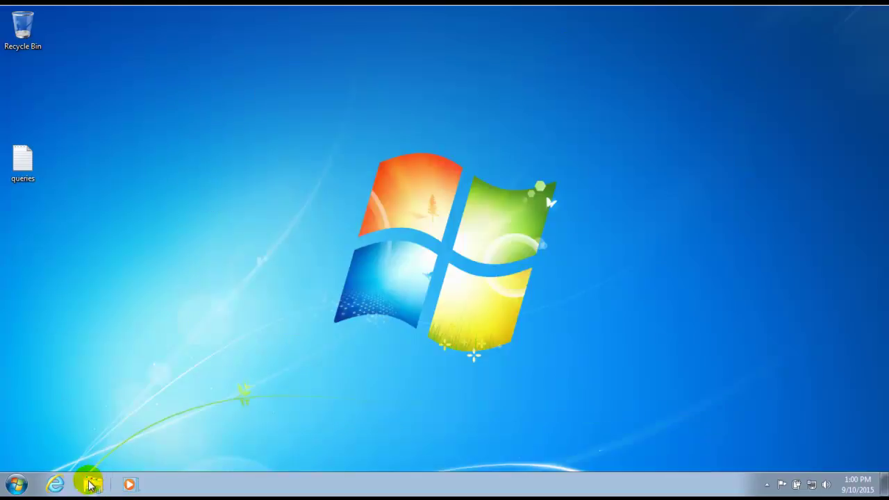
right_click(19, 484)
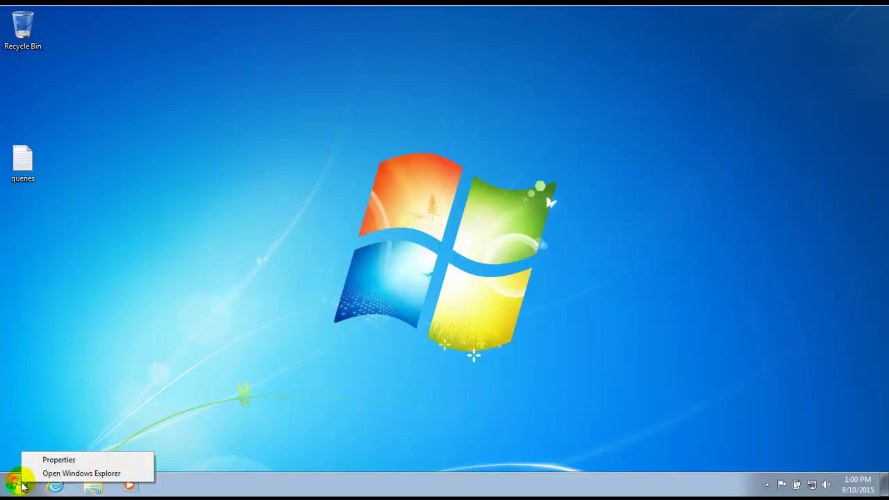
Choose Open Windows Explorer to reopen Explorer on Libraries.
left_click(69, 475)
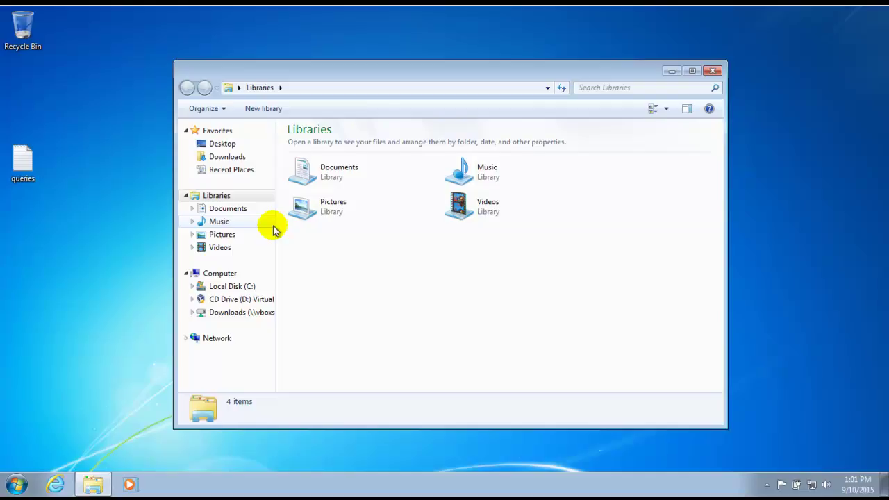
Drill from Computer through C:\Program Files\Microsoft Office into OFFICE11, then return to Microsoft Office.
left_click(233, 276)
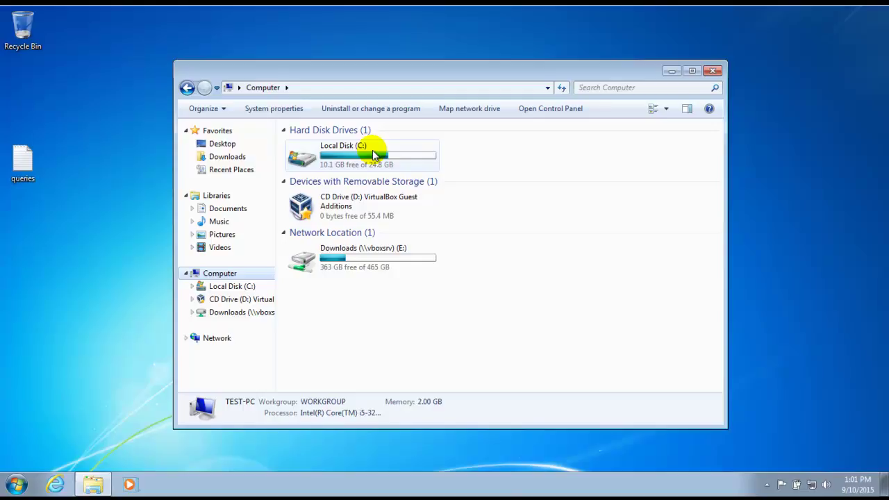
double_click(373, 154)
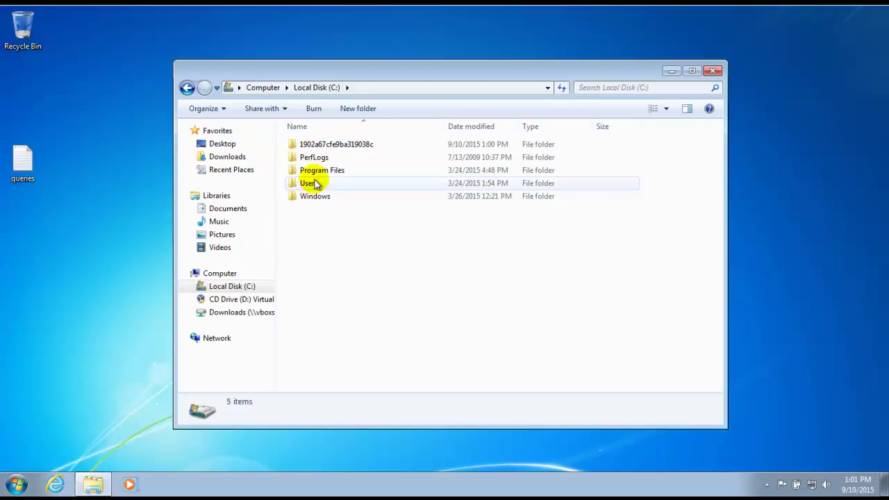
mouse_move(316, 185)
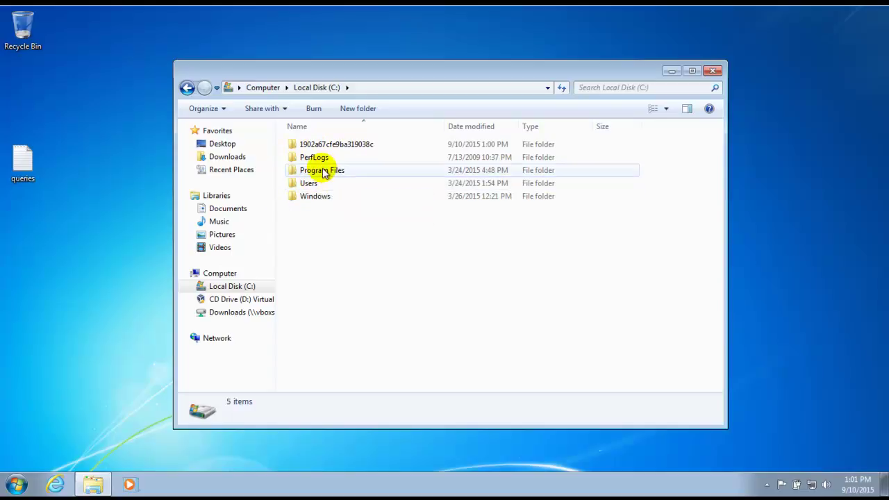
double_click(323, 171)
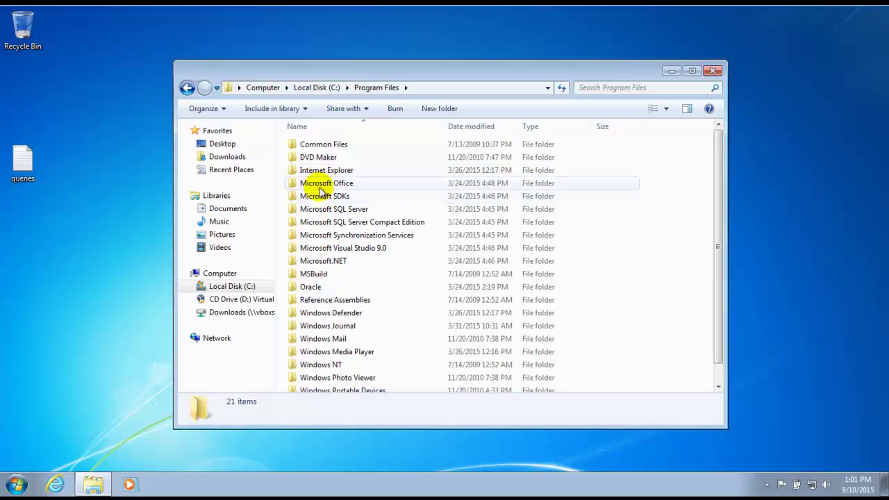
left_click(320, 186)
double_click(321, 186)
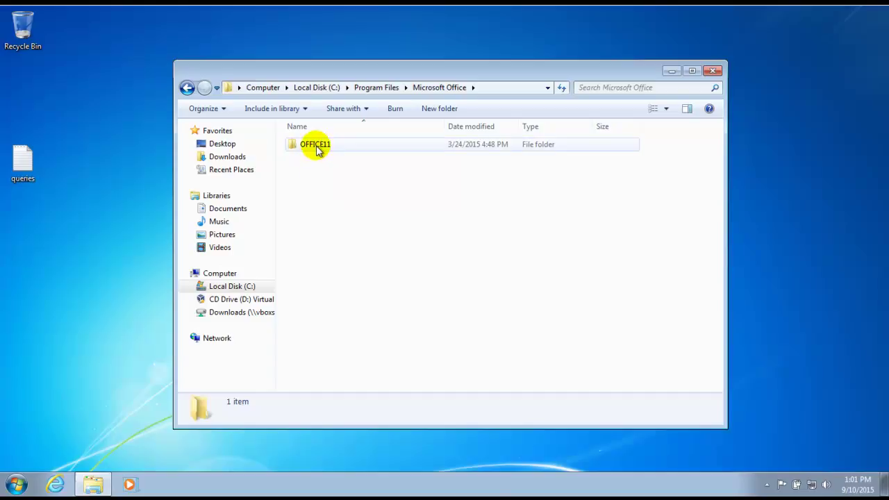
double_click(316, 148)
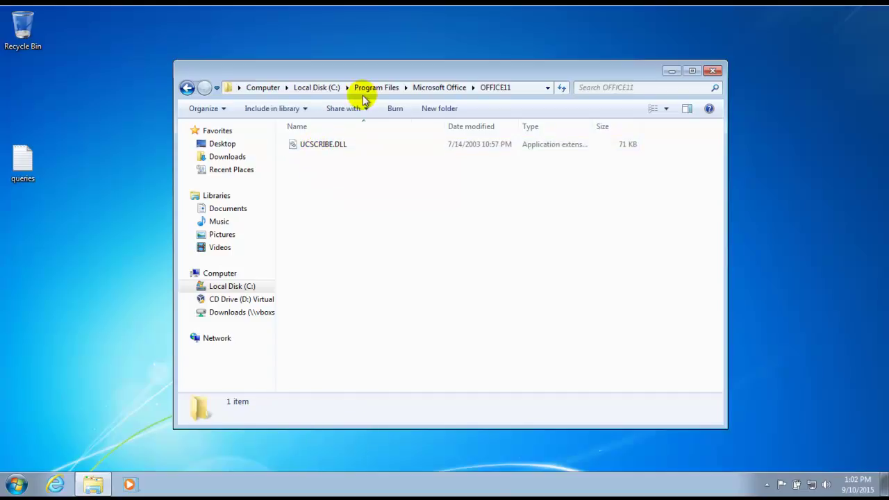
left_click(442, 89)
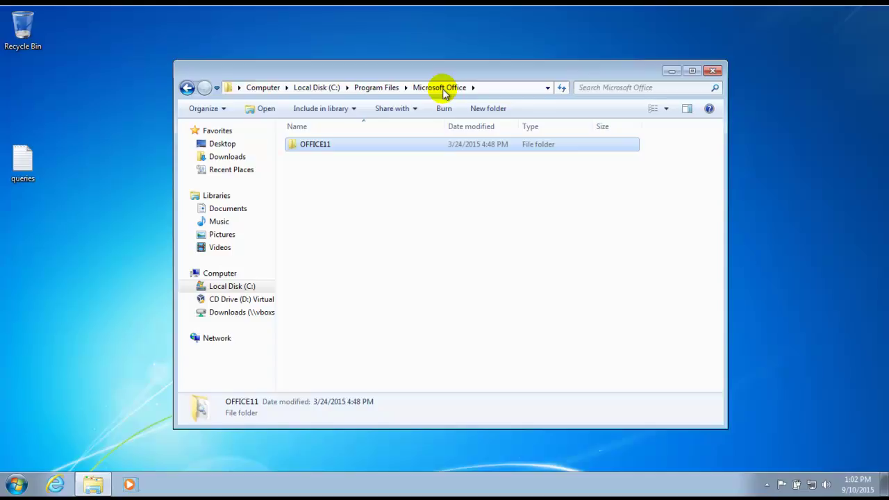
Use Backspace to return to the Computer drives view.
key("BackSpace")
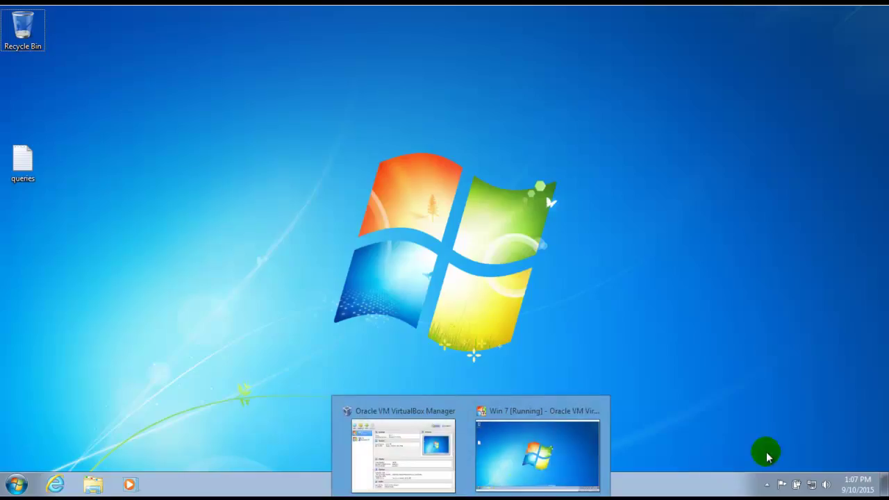
Open a new Explorer window and browse Computer > Local Disk (C:) > Windows > Fonts.
left_click(96, 479)
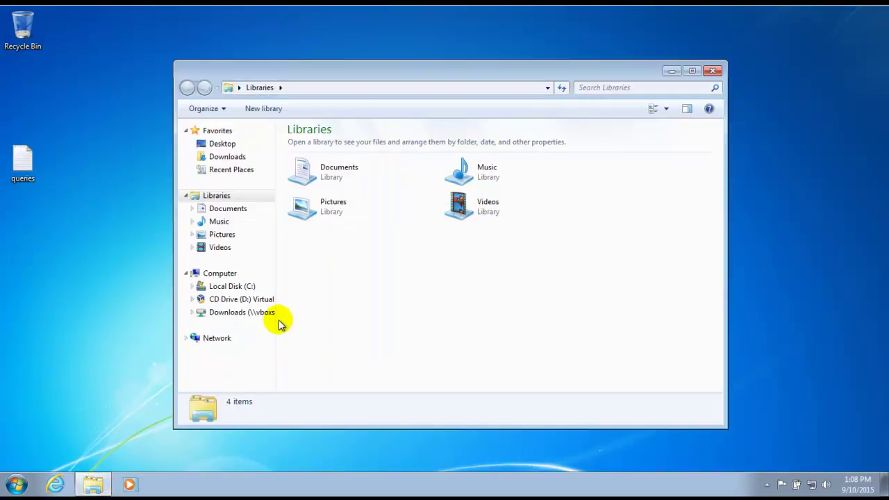
left_click(227, 275)
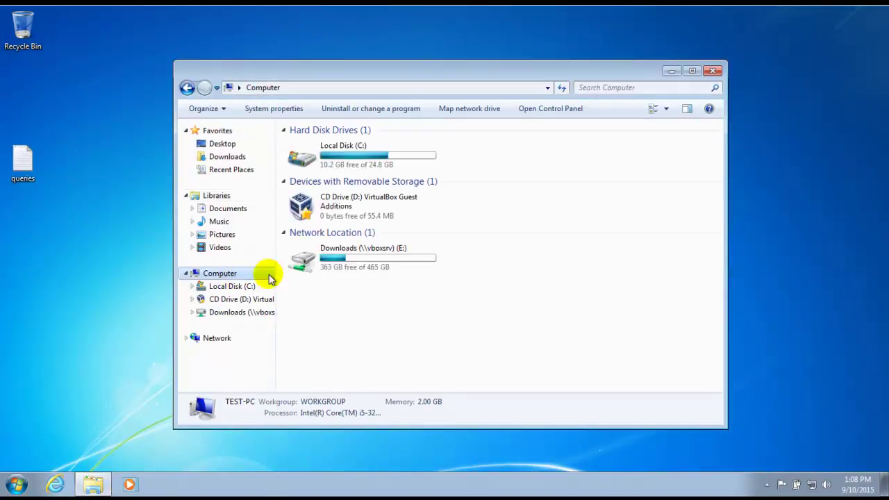
double_click(327, 155)
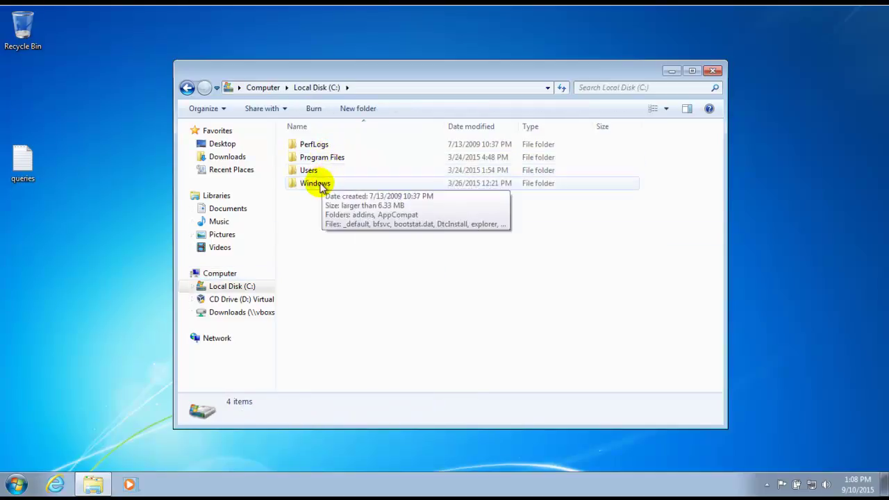
left_click(322, 185)
double_click(322, 184)
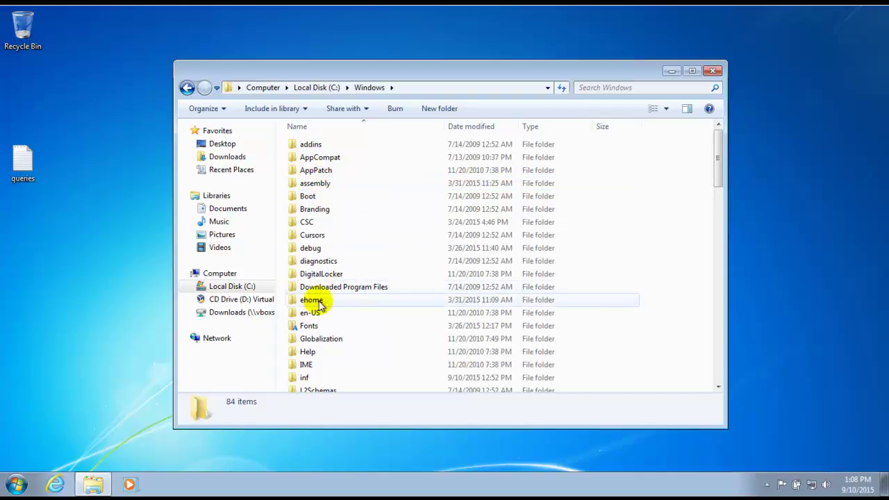
double_click(314, 326)
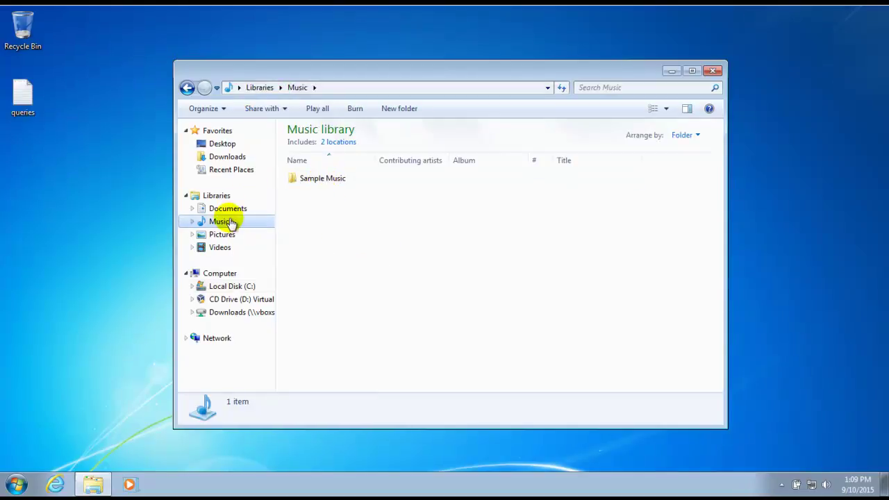
Open Sample Music and switch the view to Details to list Kalimba, Maid with the Flaxen Hair and Sleep Away.
double_click(321, 179)
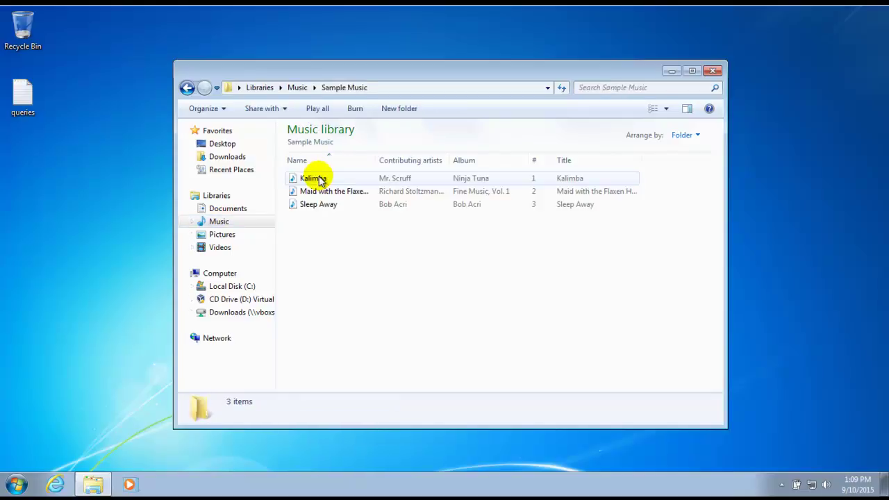
left_click(320, 179)
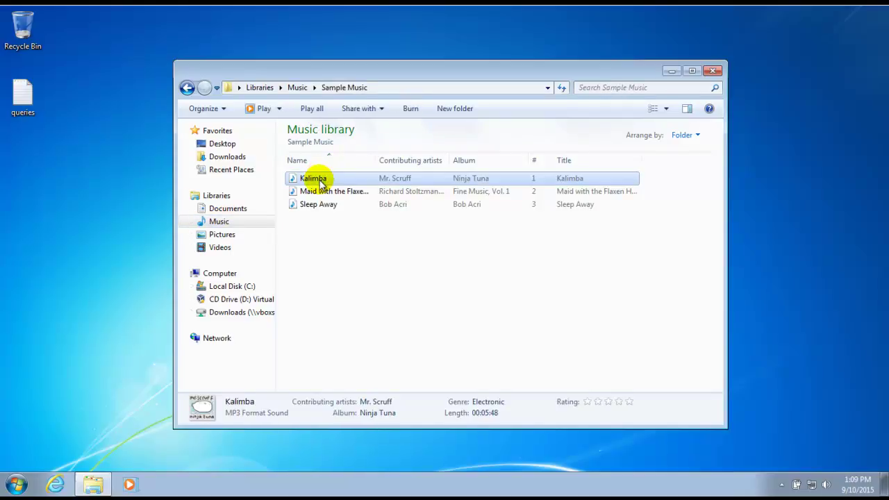
left_click(407, 88)
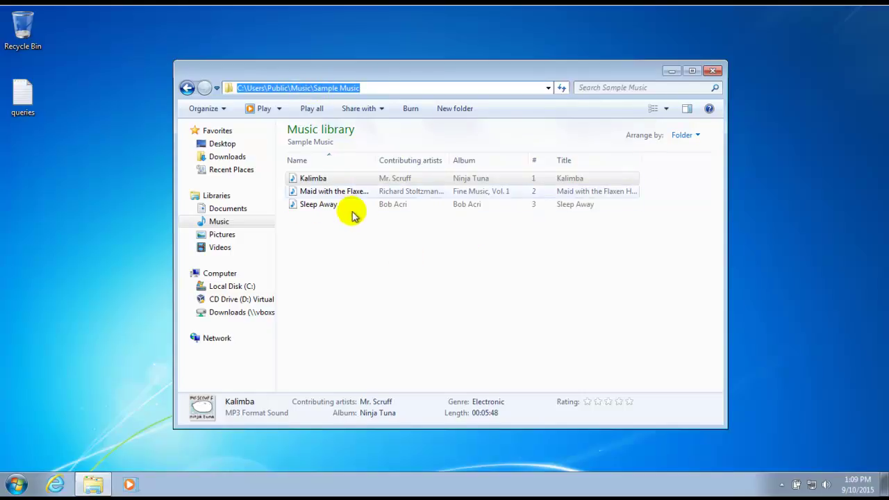
left_click(666, 109)
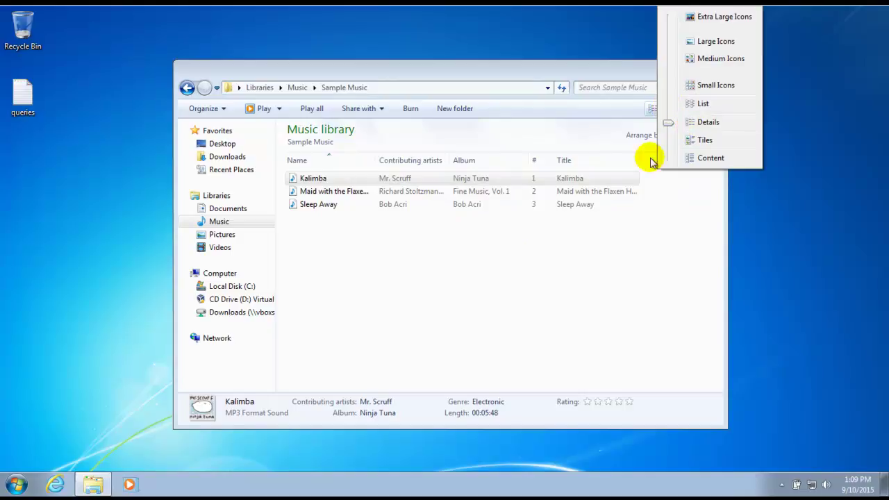
left_click(425, 236)
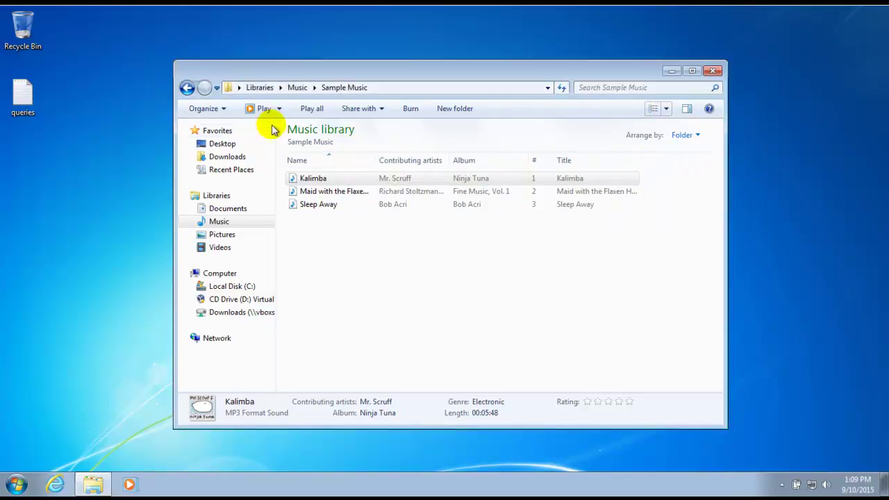
left_click(227, 109)
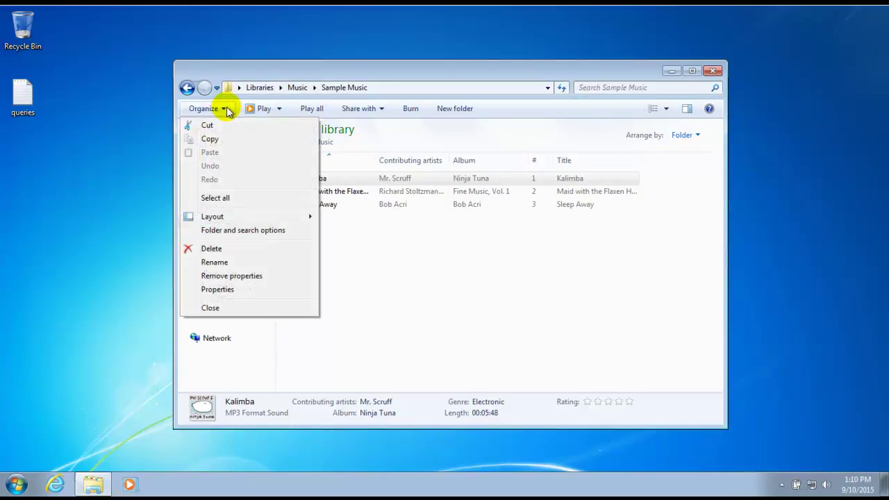
left_click(232, 230)
left_click(239, 140)
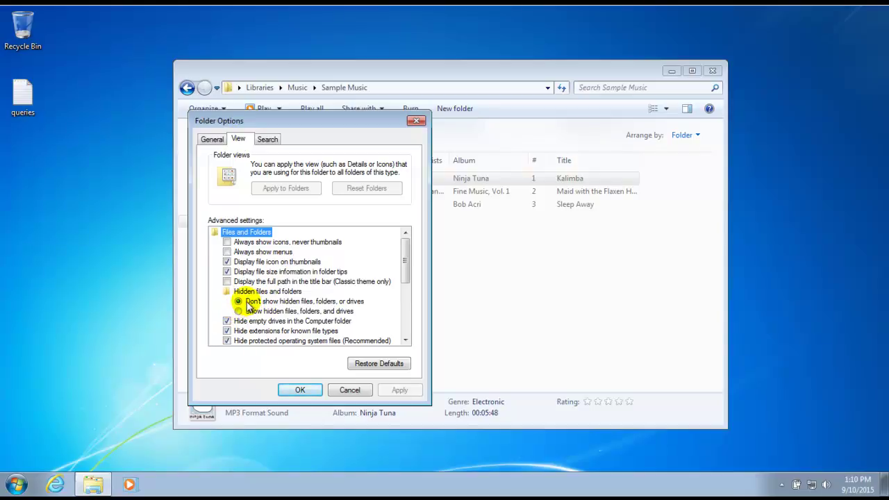
scroll(389, 274, "down", 1)
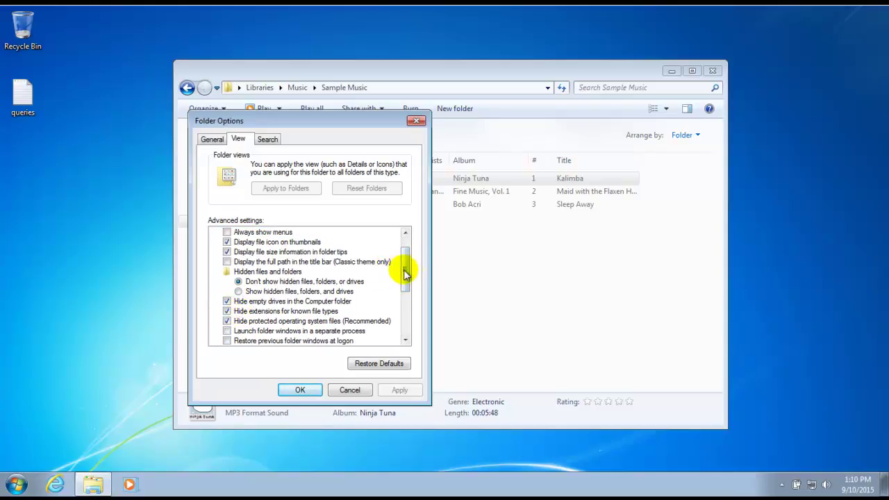
left_click_drag(400, 275, 392, 318)
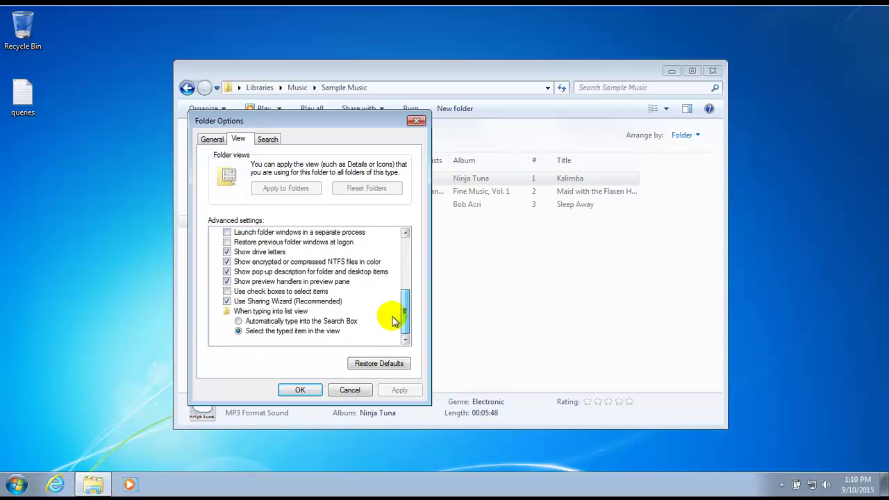
left_click(350, 390)
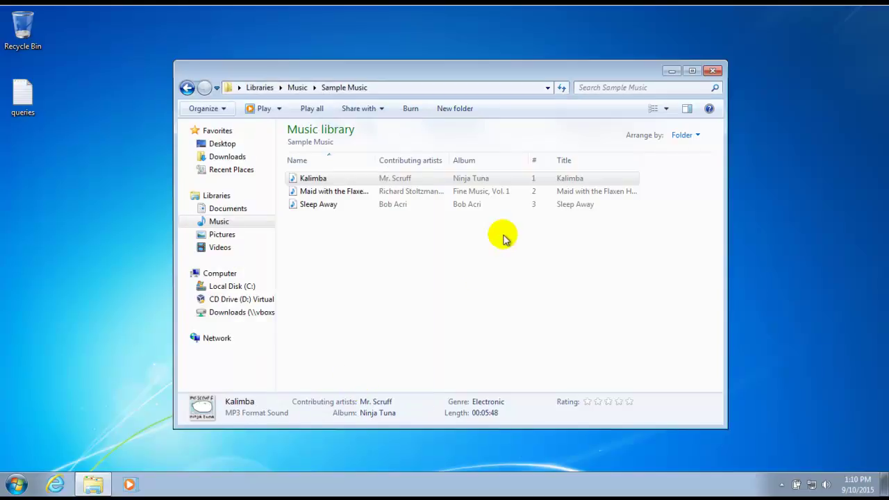